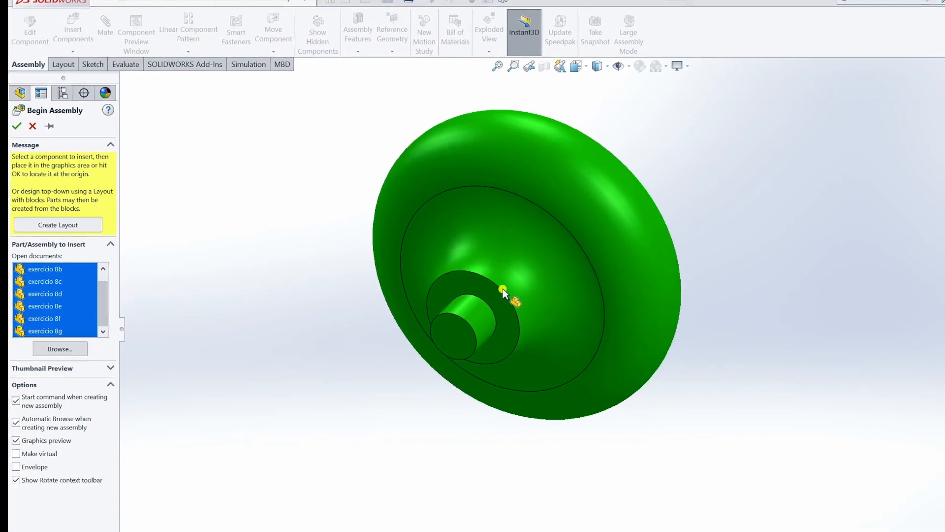
Place the seven parts exercicio 8a through exercicio 8g separately around the new assembly's workspace
left_click(390, 288)
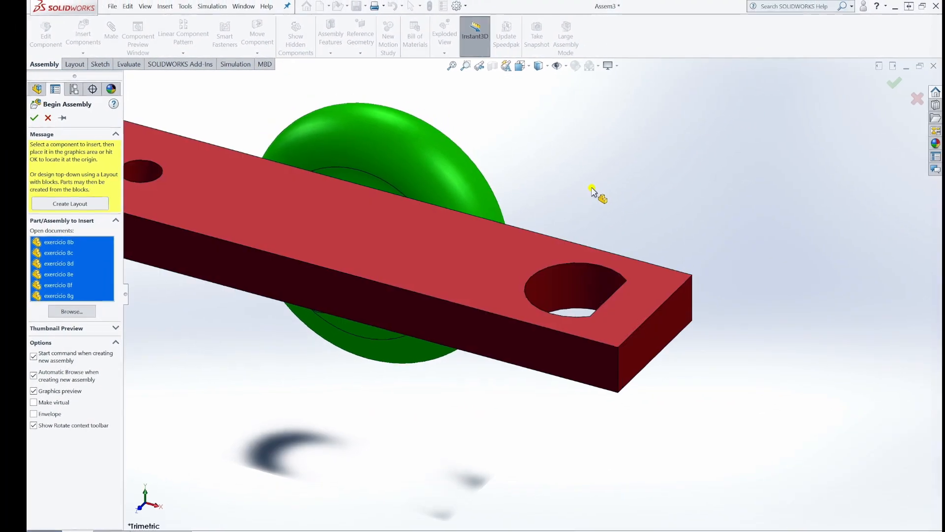
left_click(663, 191)
left_click(383, 166)
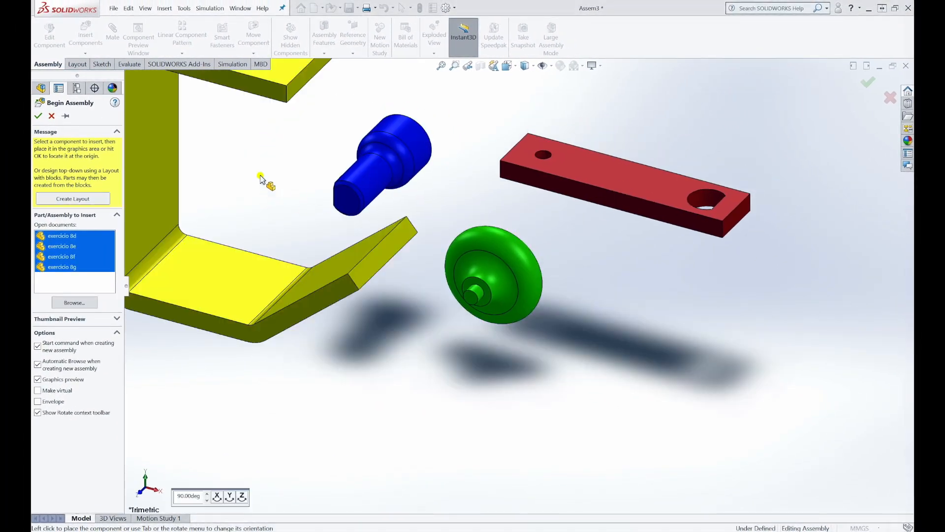
left_click(275, 198)
left_click(682, 308)
left_click(678, 295)
left_click(636, 215)
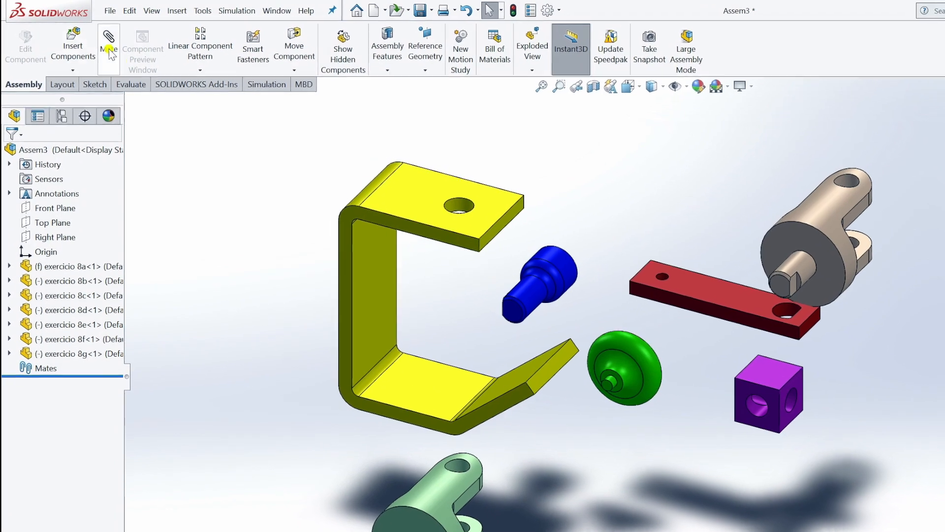
Start inserting another component and browse for its file
left_click(72, 45)
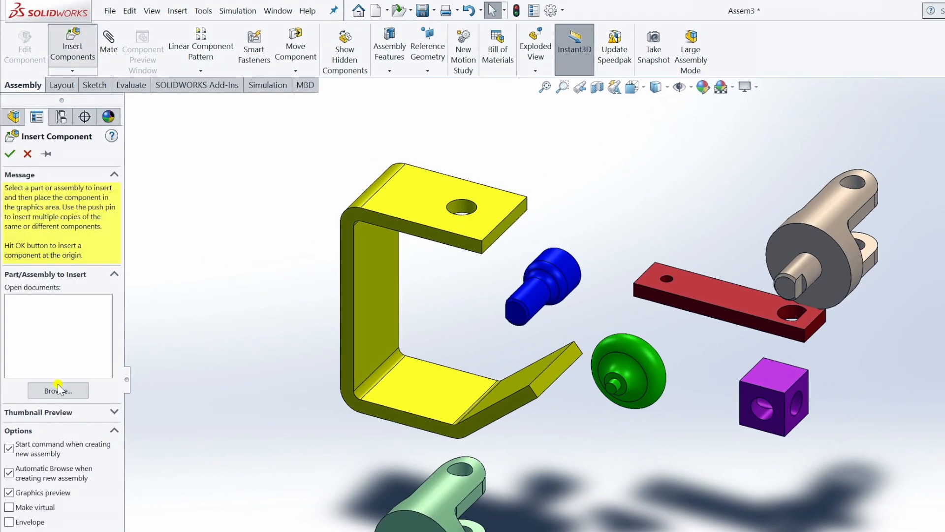
left_click(58, 390)
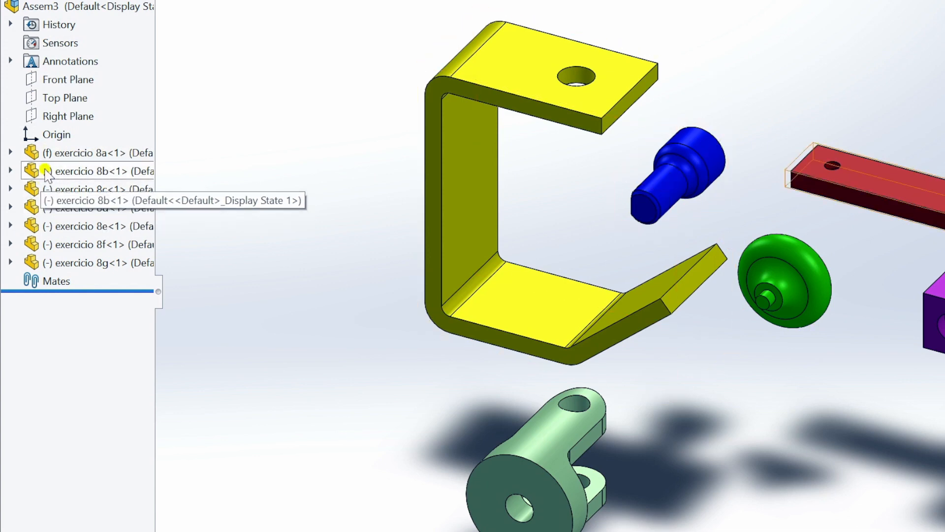
Set the fixed component exercicio 8a to Float so it can move freely in the assembly
left_click(72, 155)
right_click(72, 156)
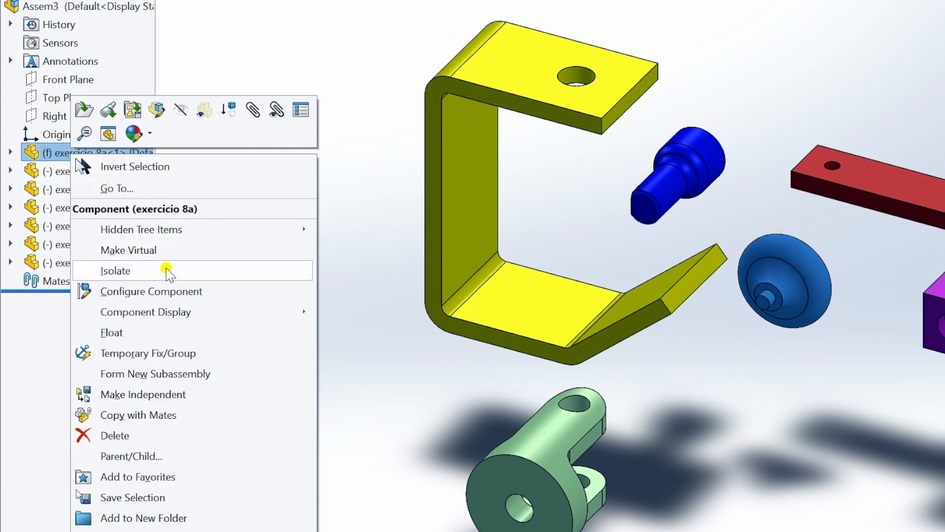
left_click(121, 336)
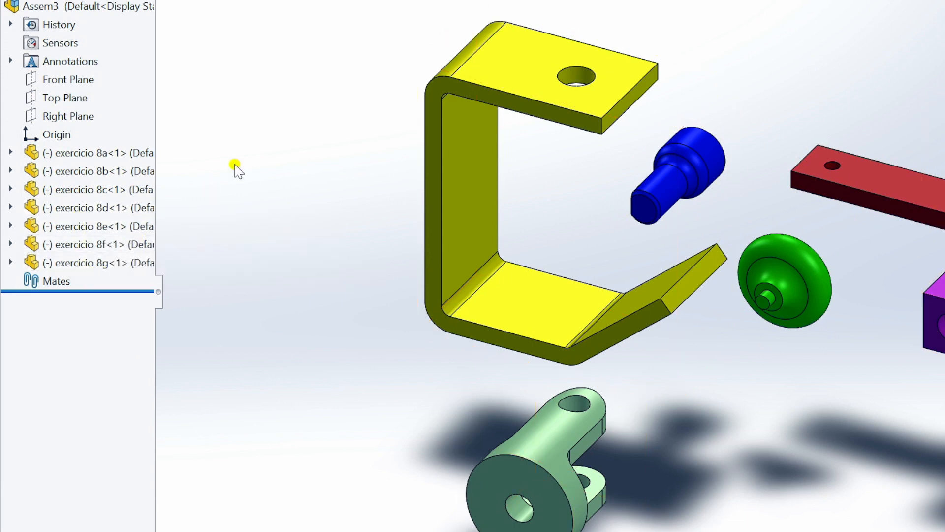
Fix the yellow C-shaped bracket, exercicio 8d, in place as the assembly's base component
left_click(457, 139)
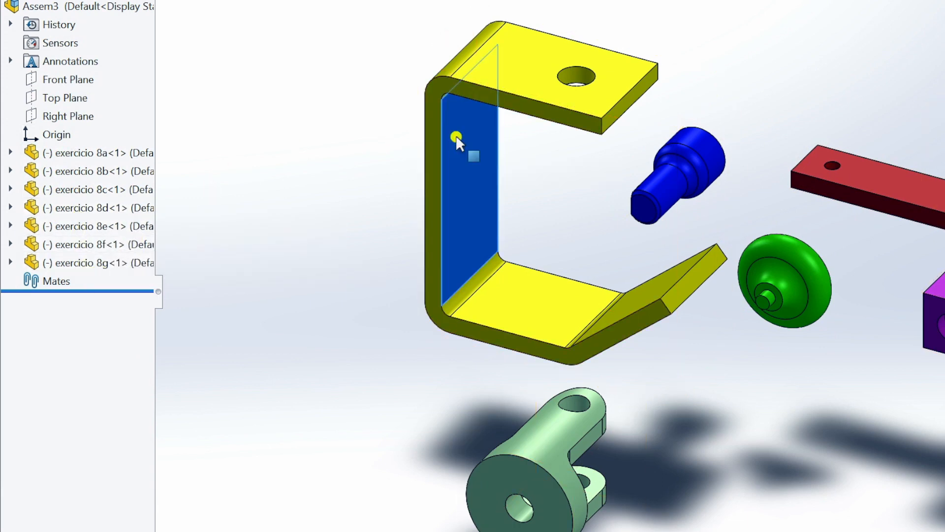
left_click(100, 209)
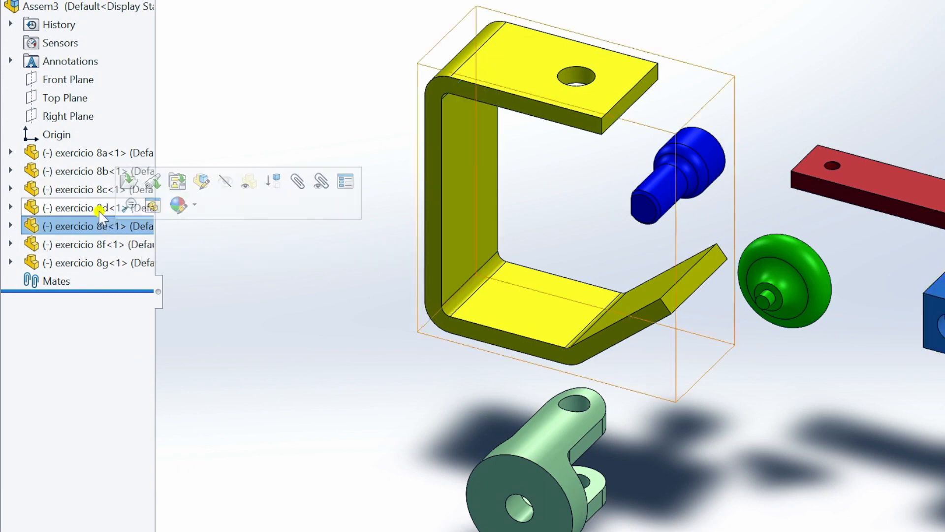
right_click(100, 208)
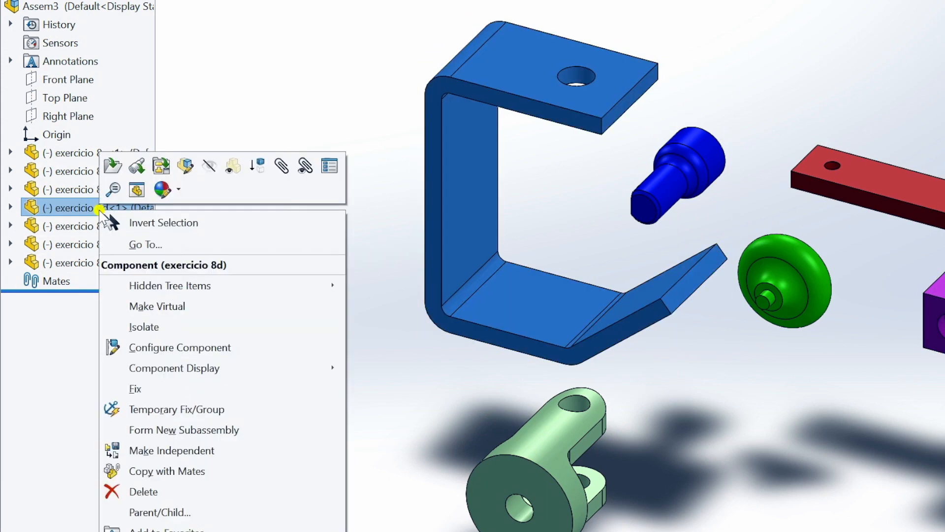
left_click(177, 389)
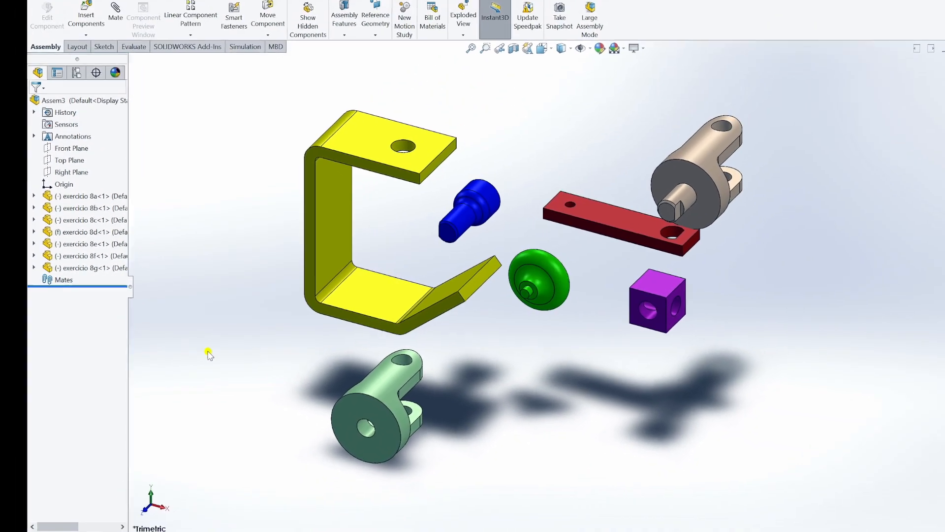
left_click(509, 205)
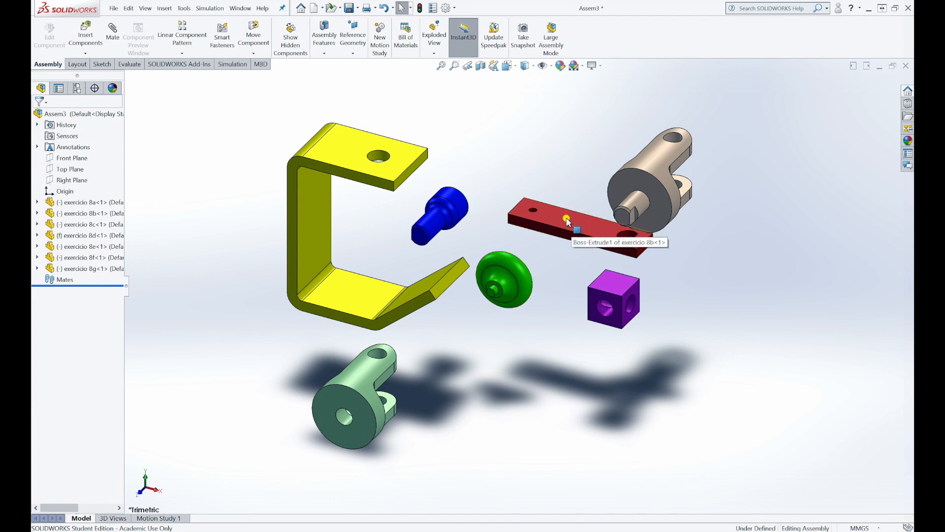
Move the red bar up beside the yellow bracket and rotate the fork exercicio 8f so its pin points upward
left_click_drag(569, 223, 515, 158)
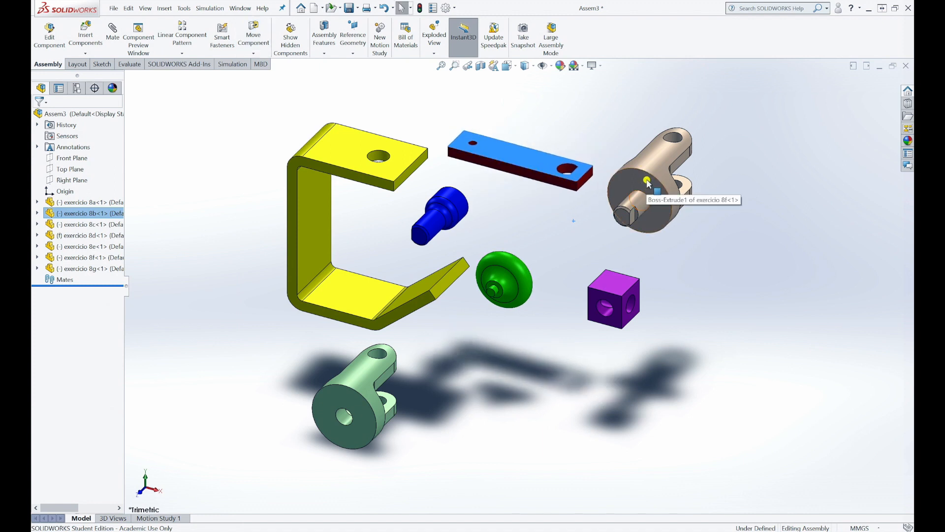
right_click_drag(648, 184, 686, 106)
key("Escape")
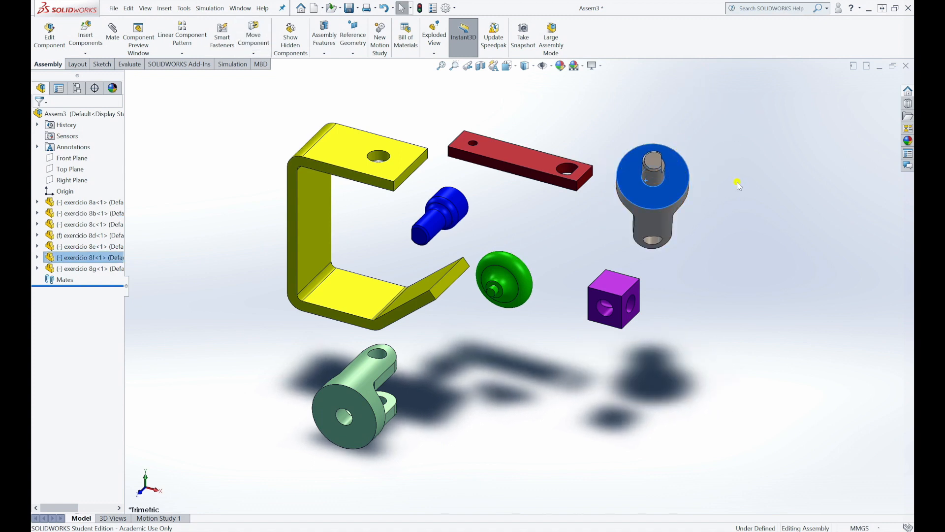
key("Escape")
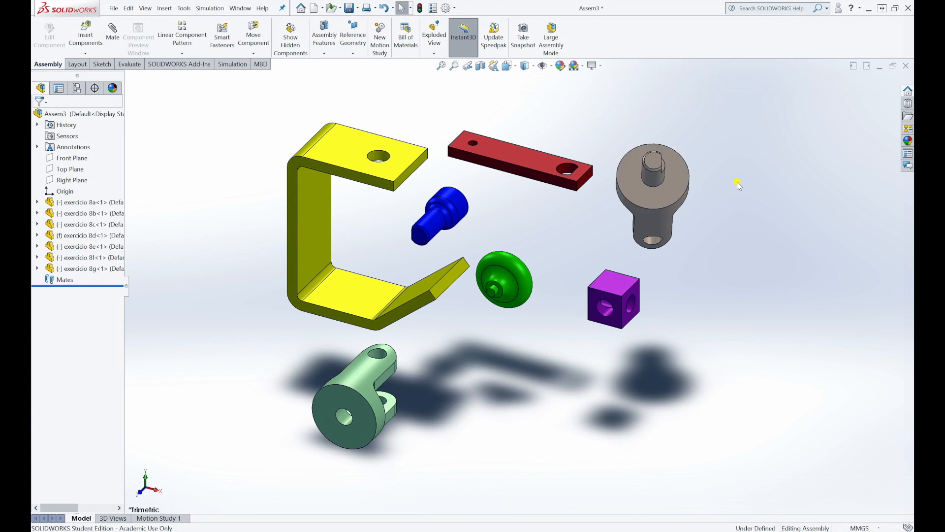
left_click(663, 196)
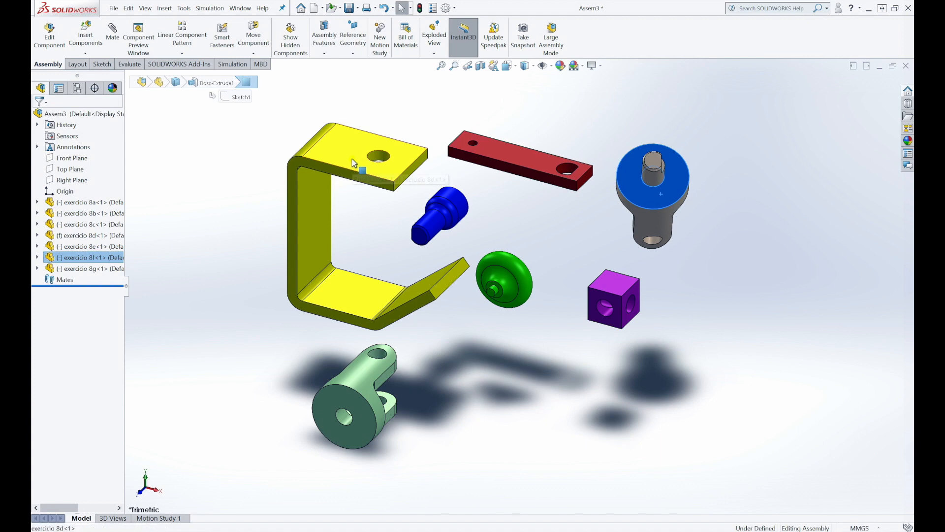
left_click(358, 164)
left_click(723, 193)
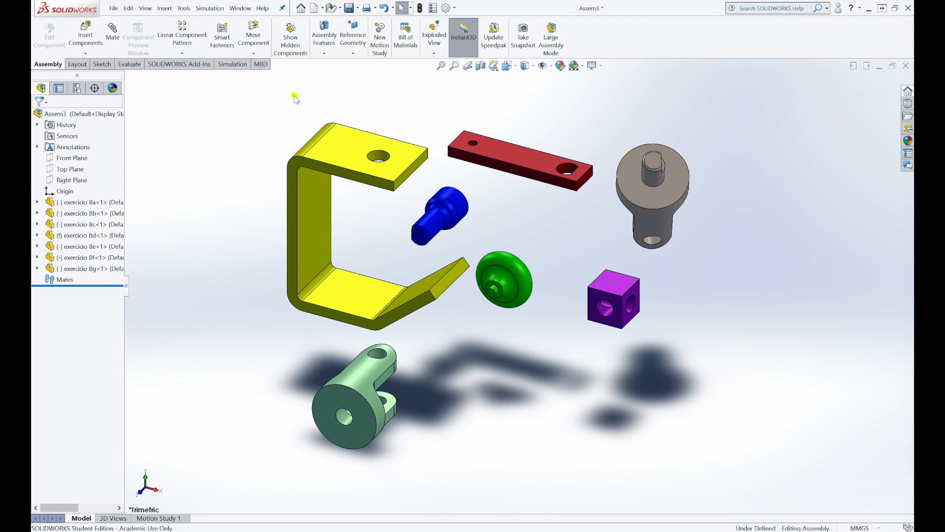
Add a Concentric mate between the fork's cylindrical pin face and the hole in the yellow bracket's upper flange
left_click(114, 37)
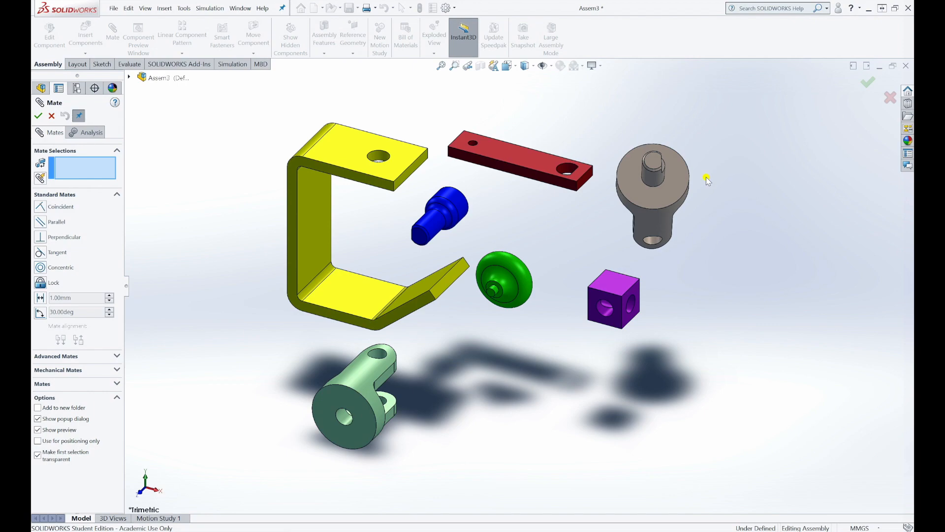
left_click(658, 179)
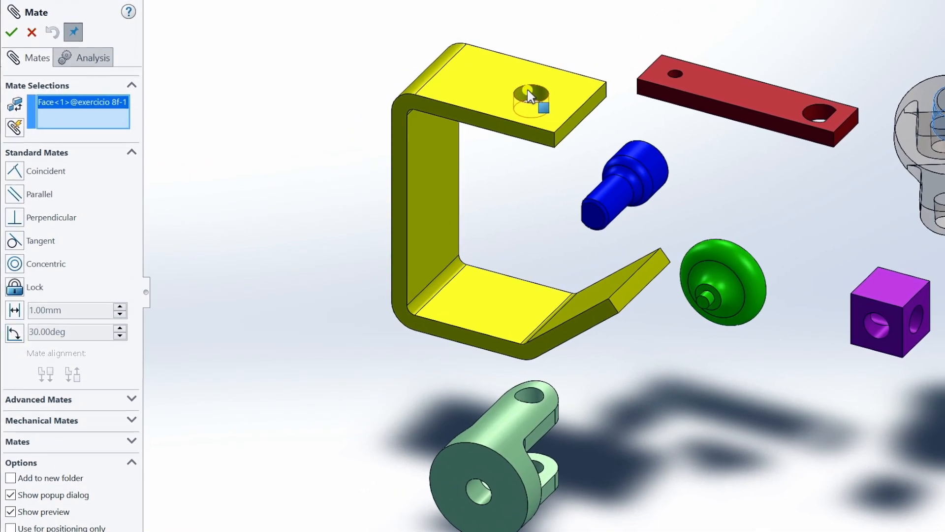
left_click(527, 92)
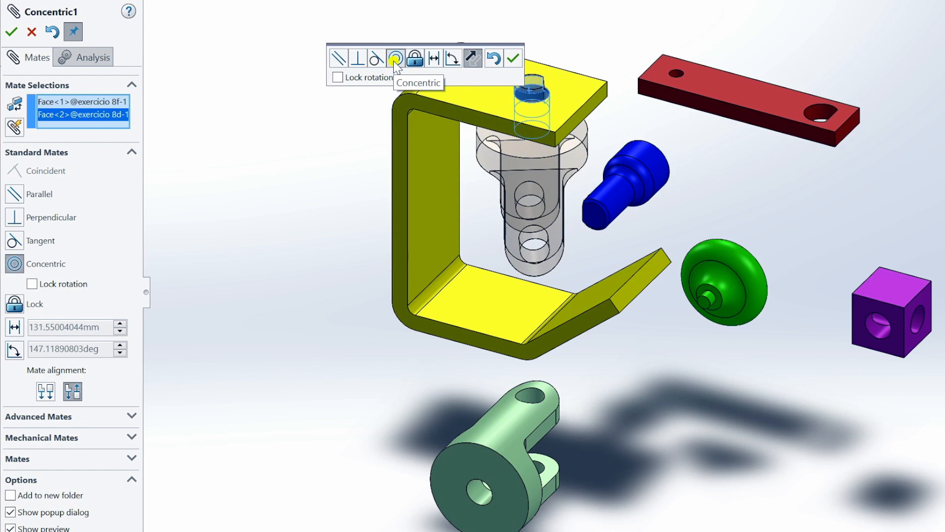
left_click_drag(344, 43, 304, 7)
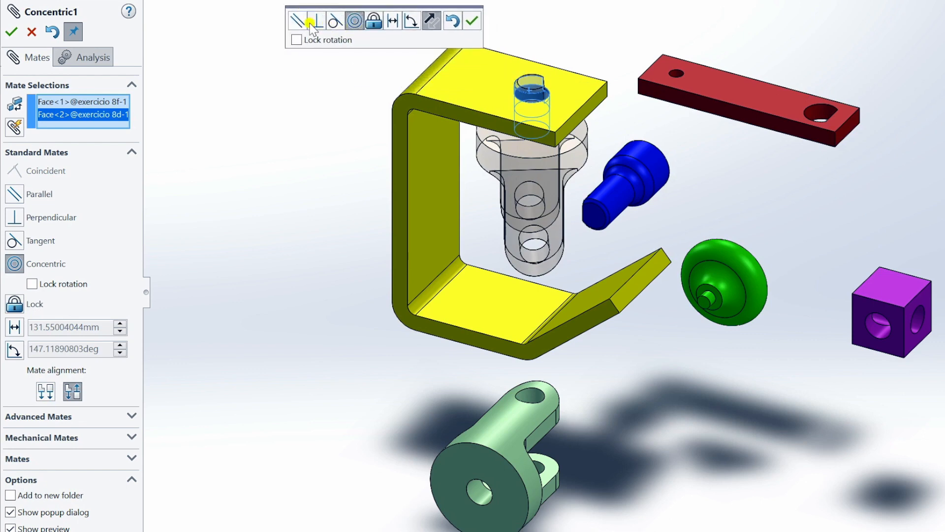
left_click(473, 22)
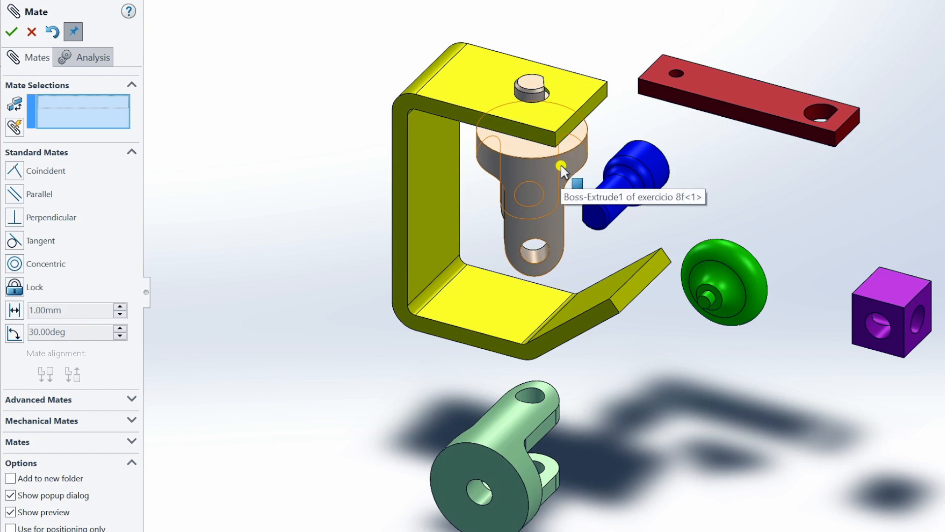
Slide and turn the fork about the bracket's hole axis to check its remaining freedom of movement
left_click_drag(563, 165, 576, 141)
left_click_drag(533, 179, 534, 183)
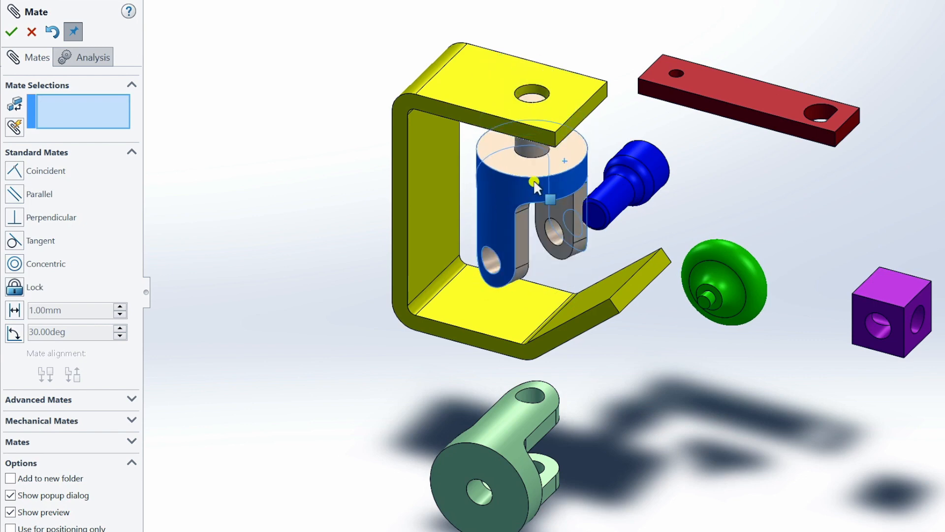
left_click_drag(563, 138, 531, 171)
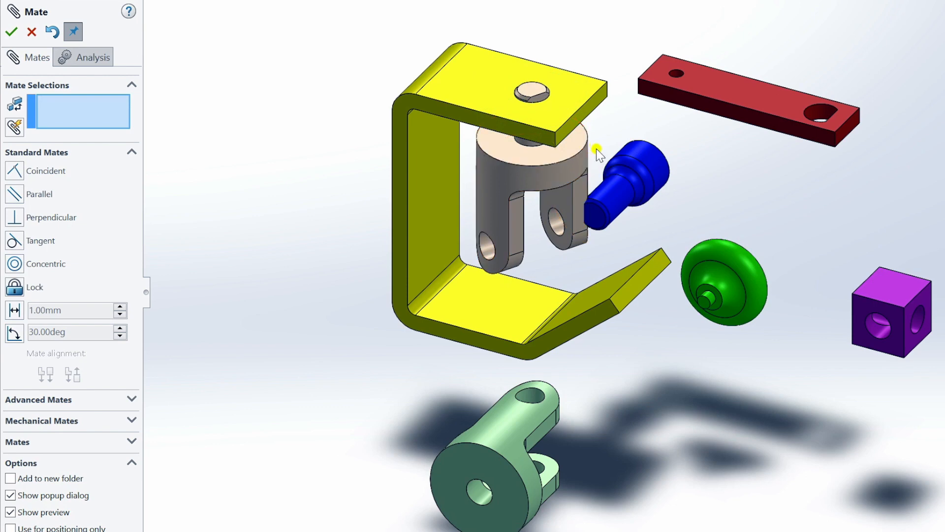
Add a Coincident mate between the fork's flat shoulder face and the underside of the bracket's upper flange, and finish mating
middle_click_drag(619, 126, 658, 24)
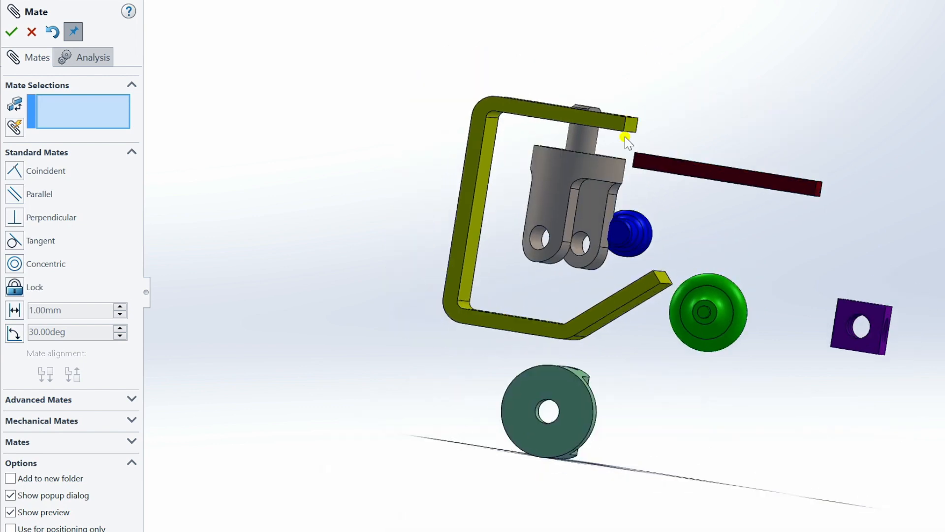
scroll(622, 160, "down", 3)
scroll(622, 166, "down", 3)
middle_click_drag(656, 181, 660, 211)
left_click(661, 230)
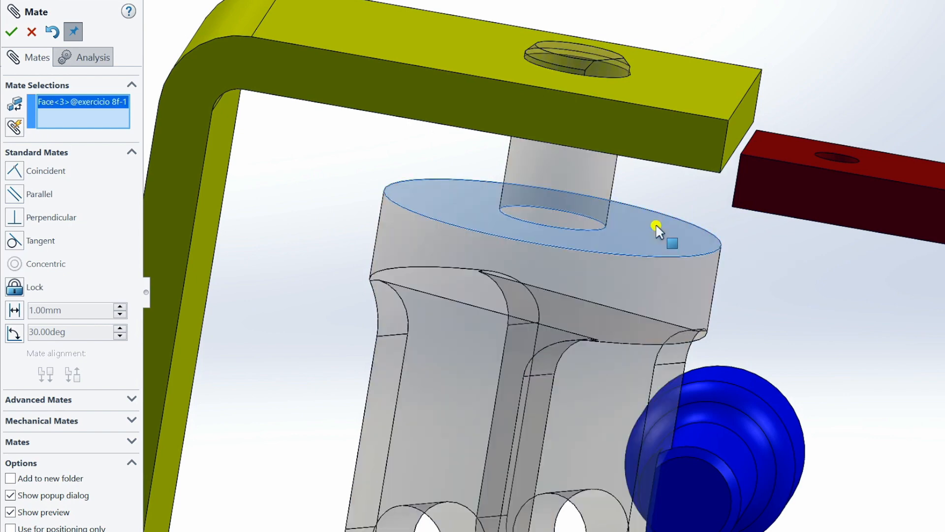
middle_click_drag(662, 228, 671, 137)
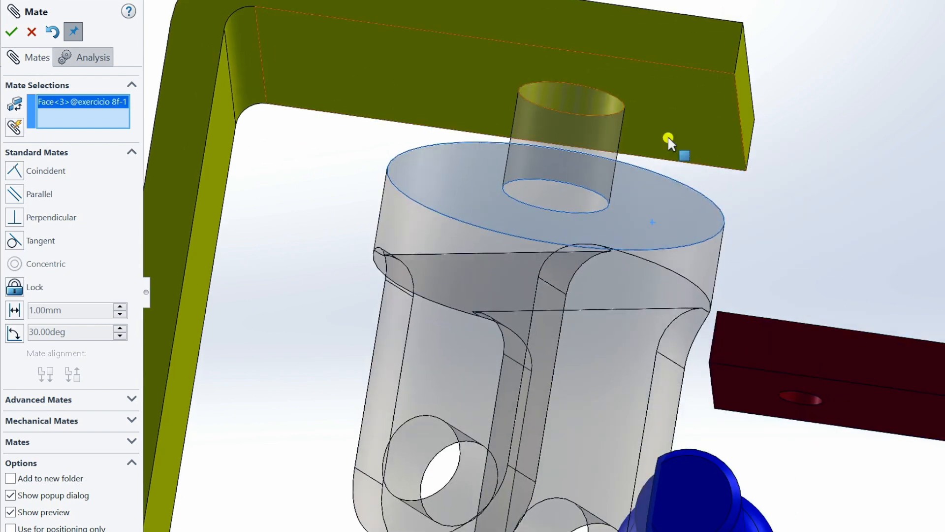
left_click(672, 118)
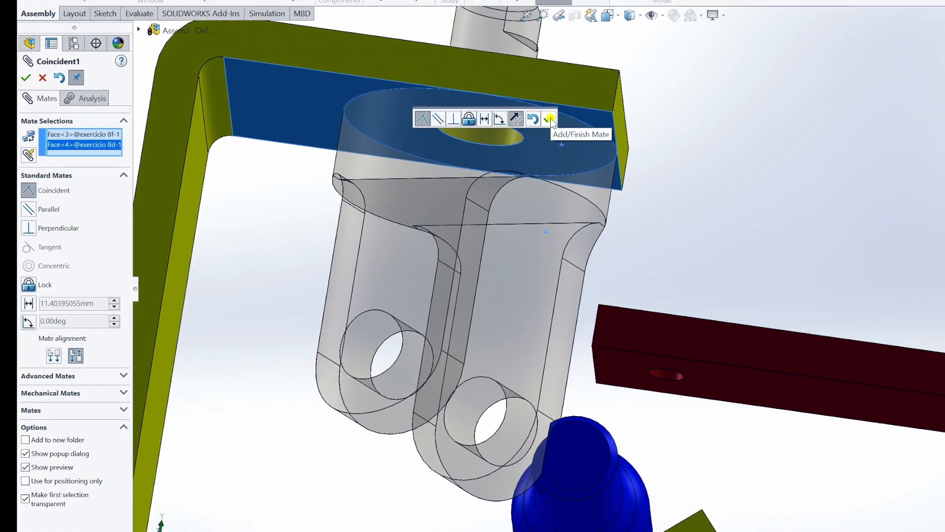
left_click(549, 118)
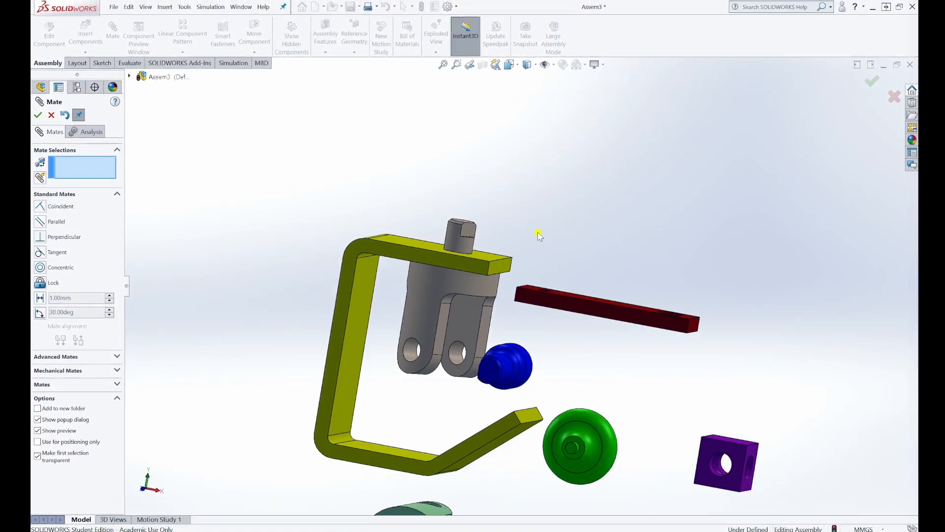
middle_click_drag(540, 236, 531, 367)
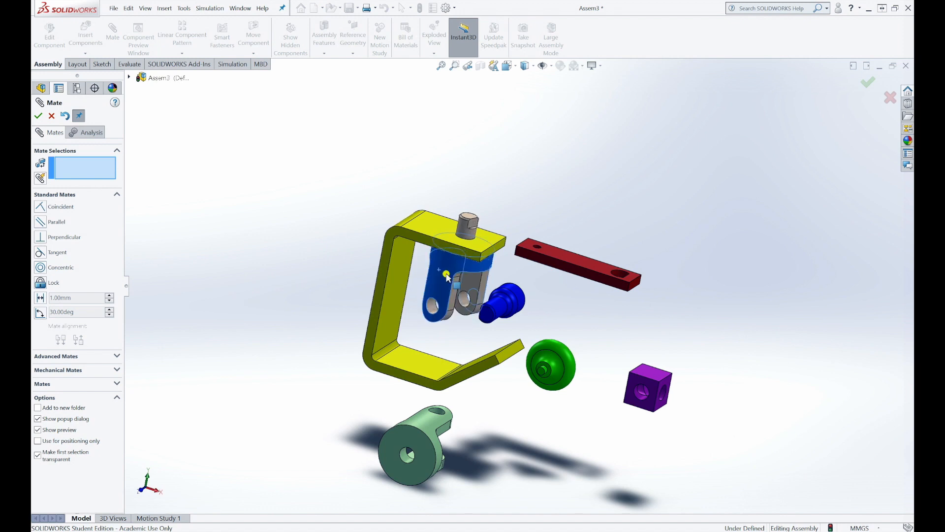
middle_click_drag(521, 219, 491, 213)
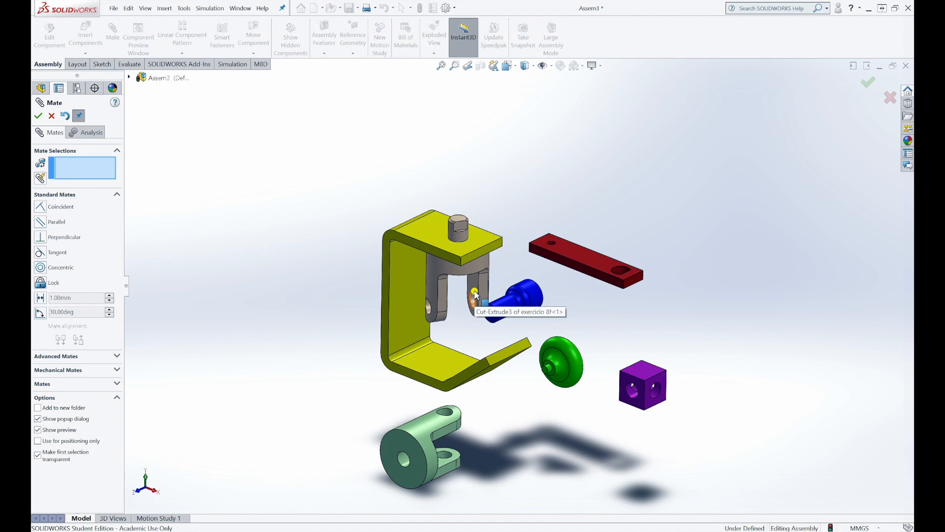
left_click(38, 117)
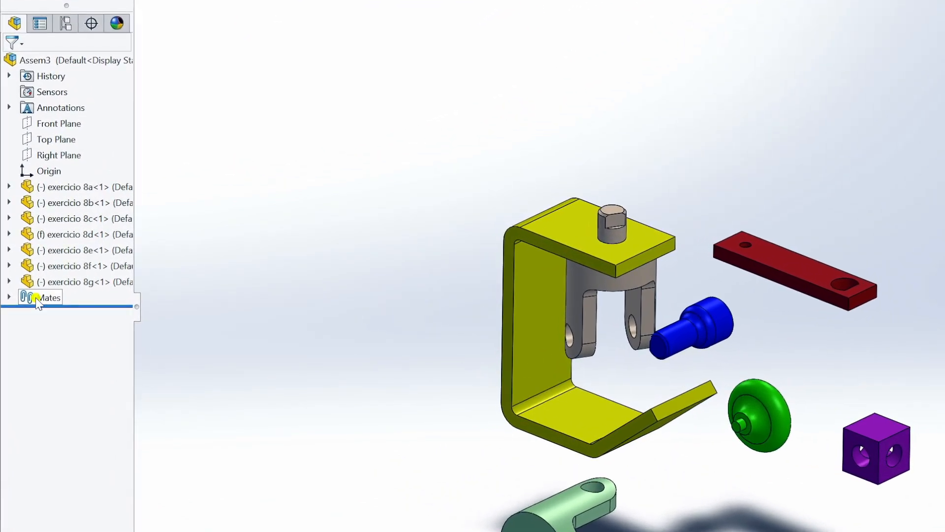
Review the existing mates by expanding the Mates folder, opening the Concentric mate's definition and highlighting the Coincident mate's faces
double_click(39, 298)
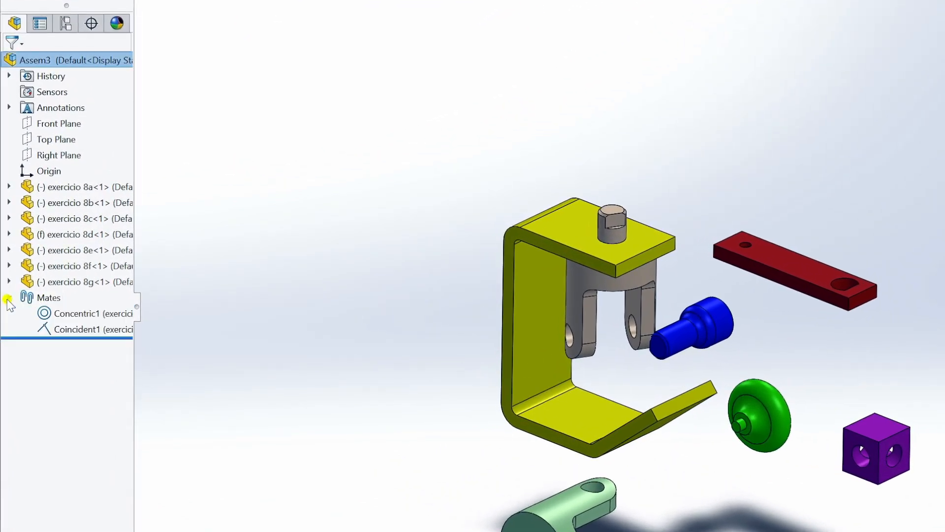
right_click(76, 315)
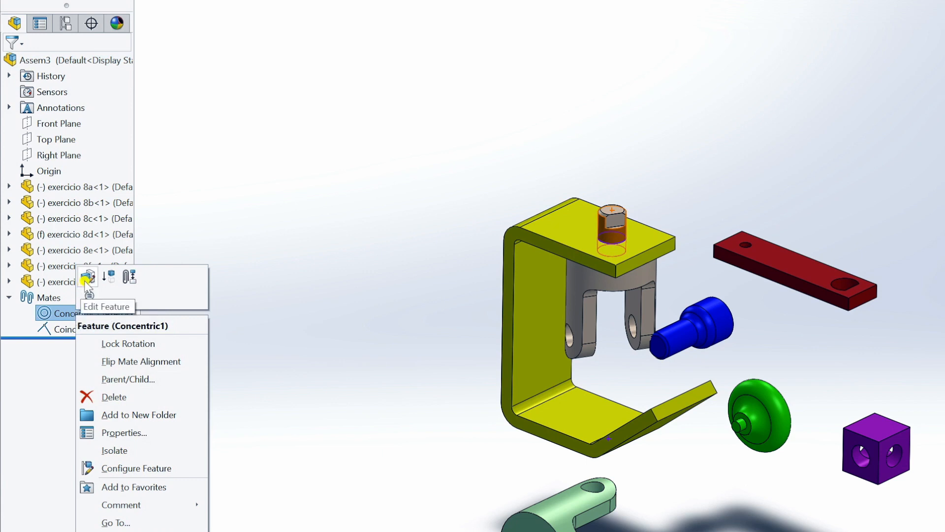
left_click(87, 278)
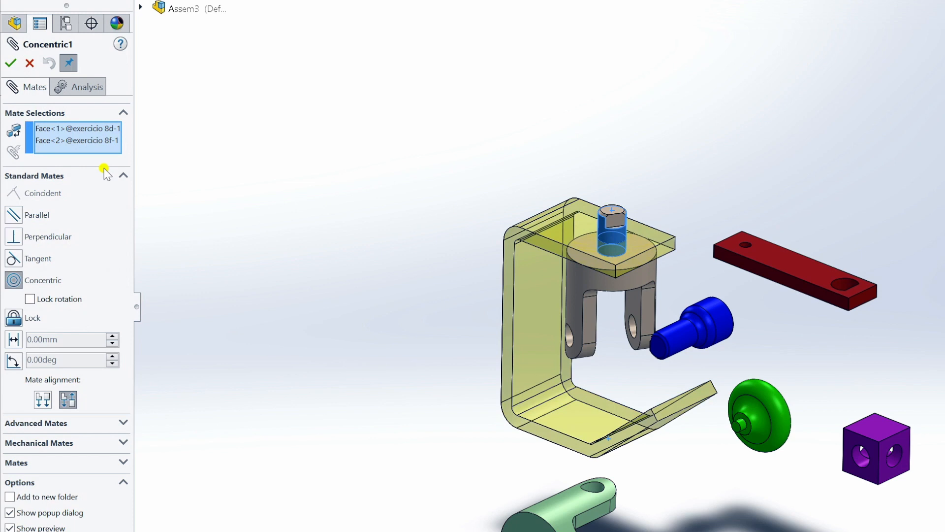
left_click(15, 63)
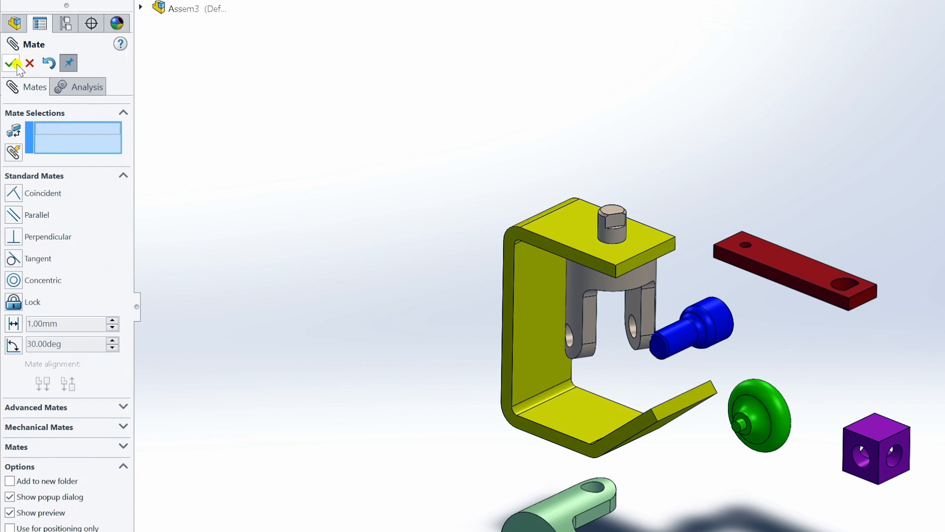
left_click(15, 63)
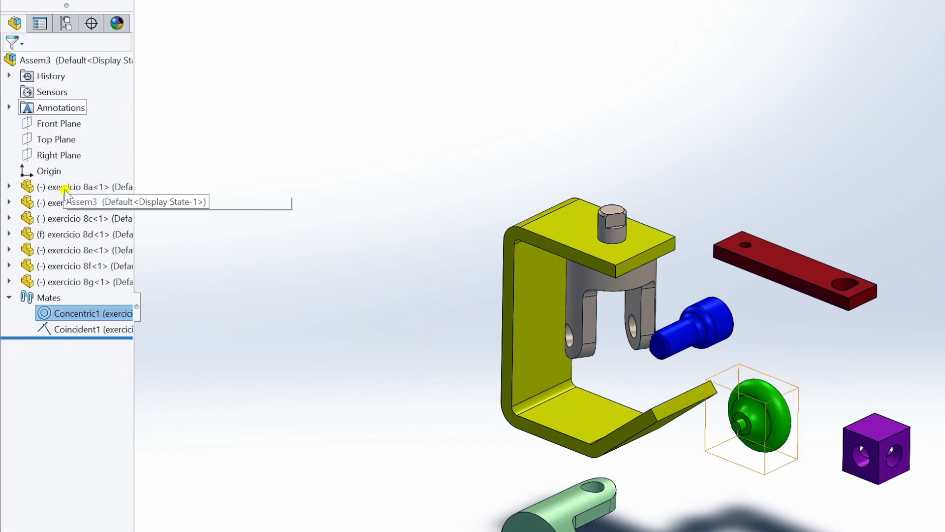
left_click(78, 329)
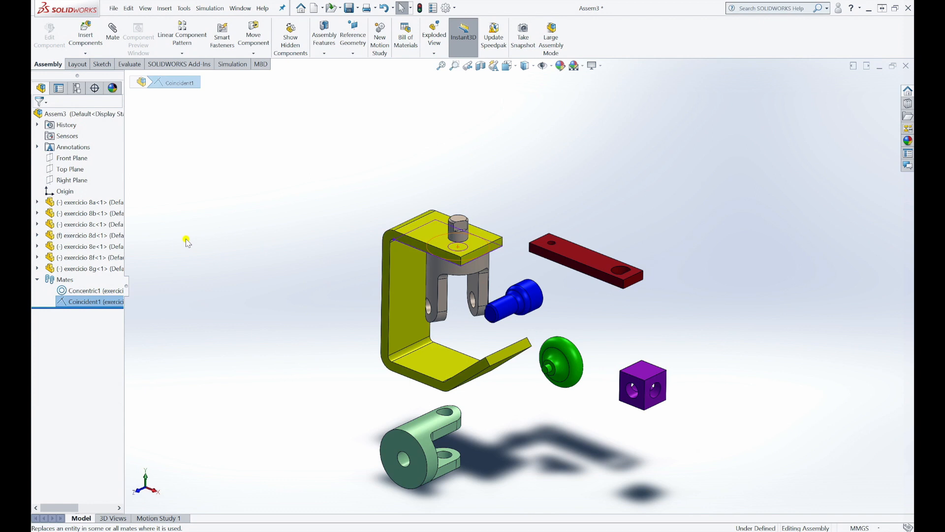
key("Escape")
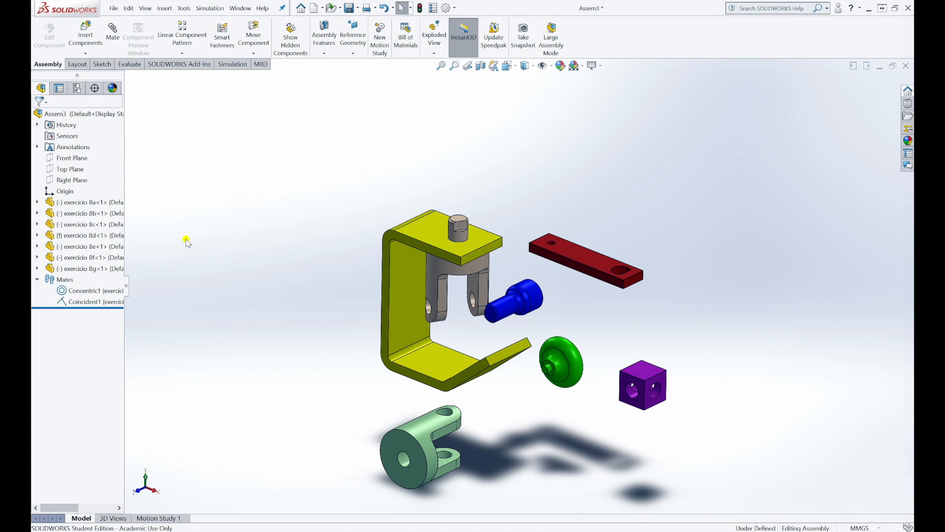
Try to add a Parallel mate between the bracket's side face and the fork pin's top face, breaking other mates to satisfy it
left_click(453, 260)
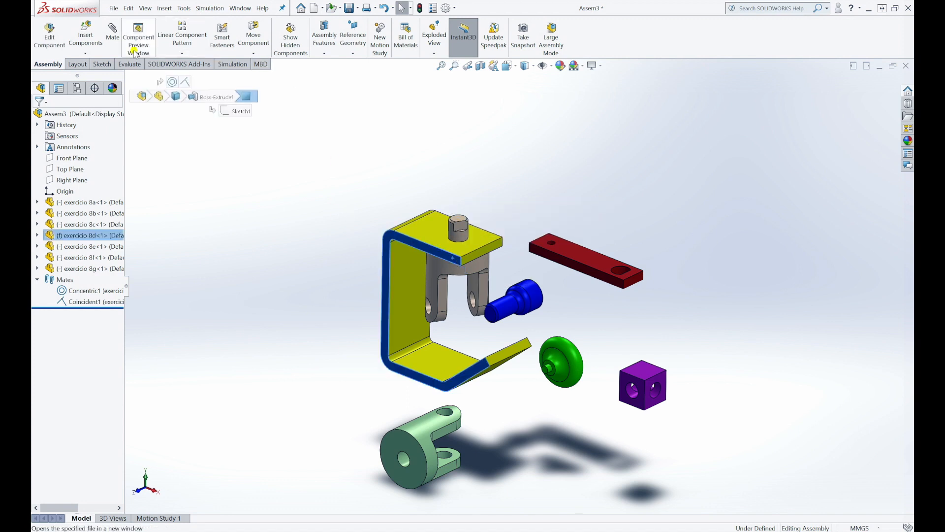
left_click(114, 34)
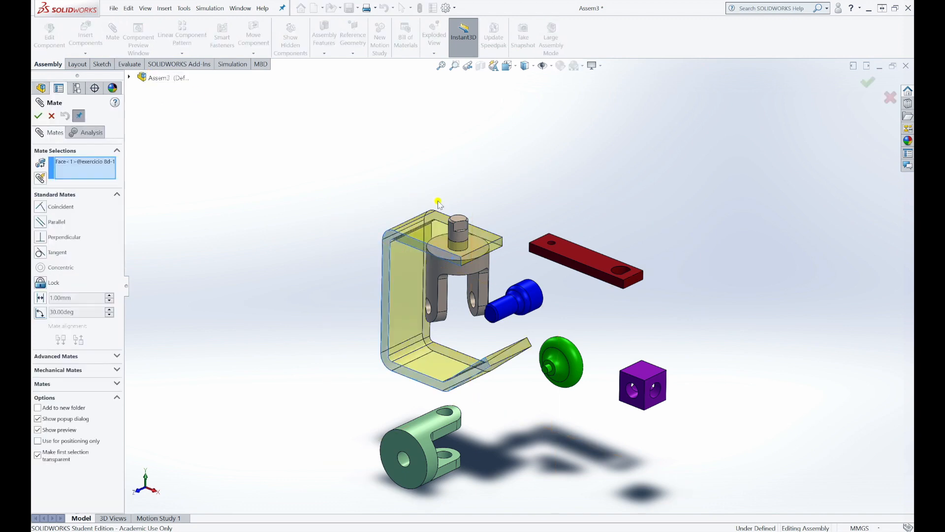
left_click(460, 220)
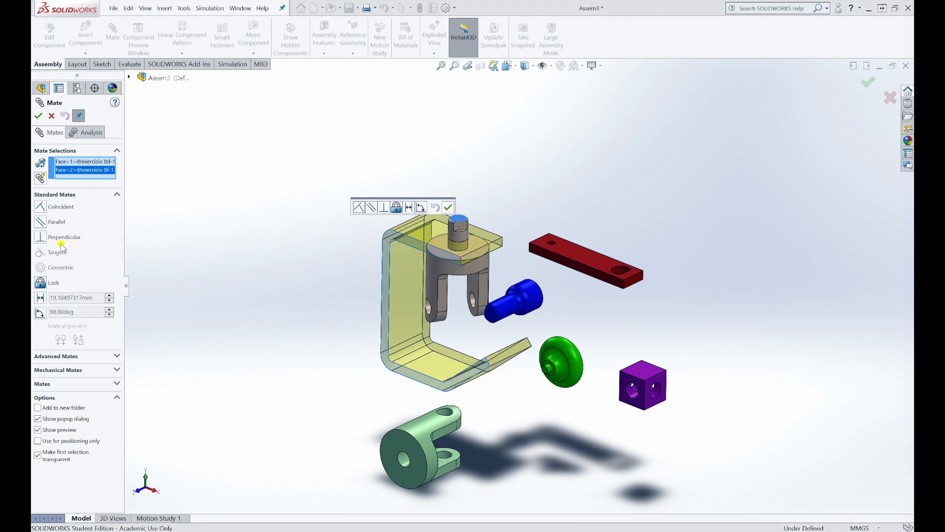
left_click(41, 222)
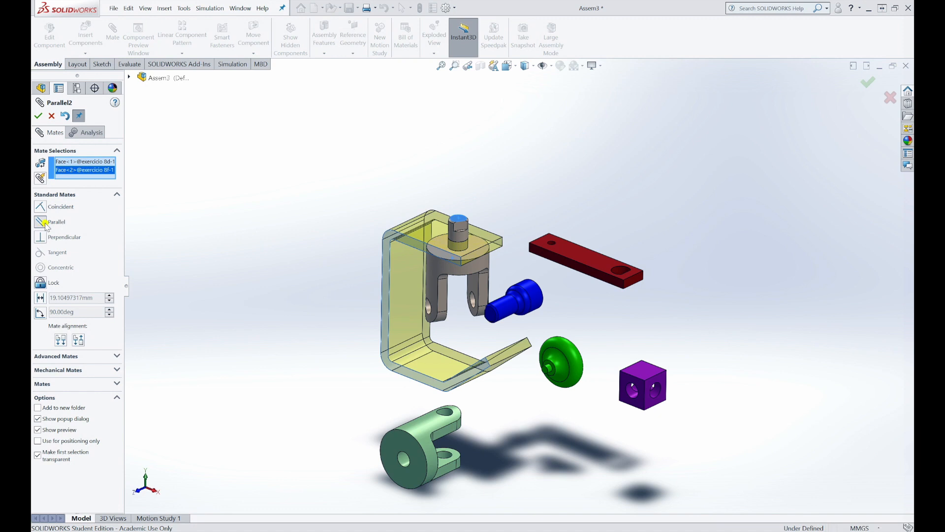
left_click(39, 116)
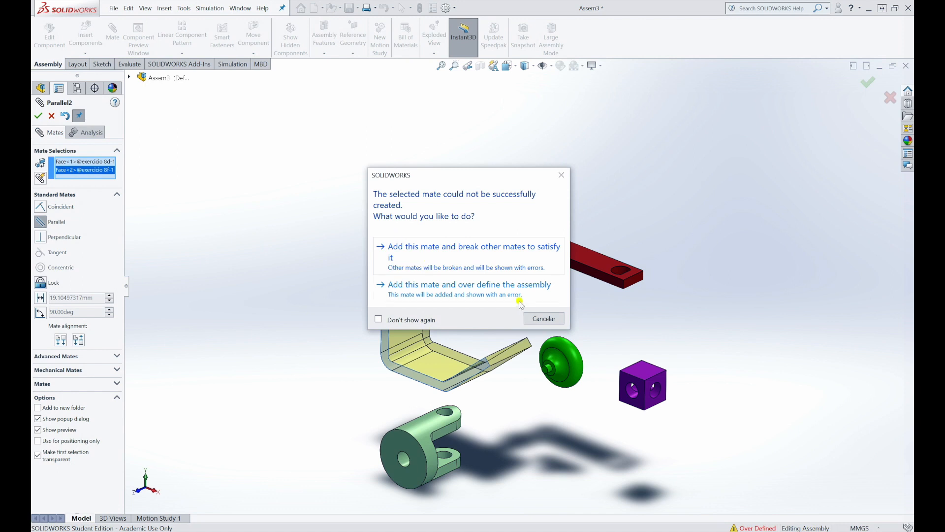
left_click(451, 248)
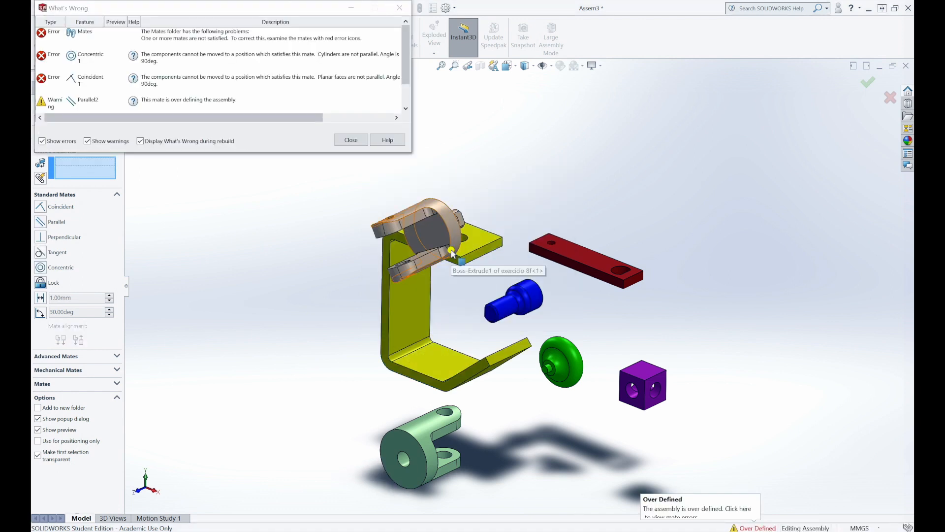
left_click(351, 141)
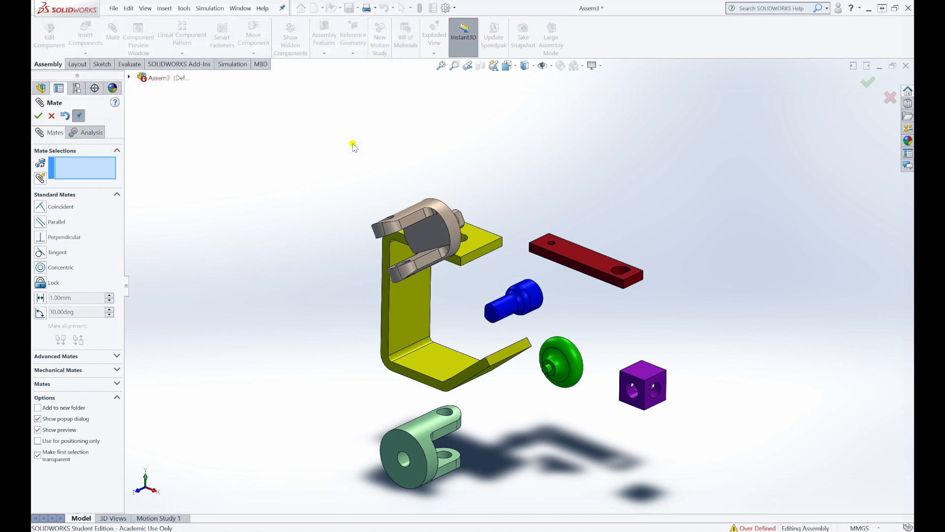
left_click(39, 117)
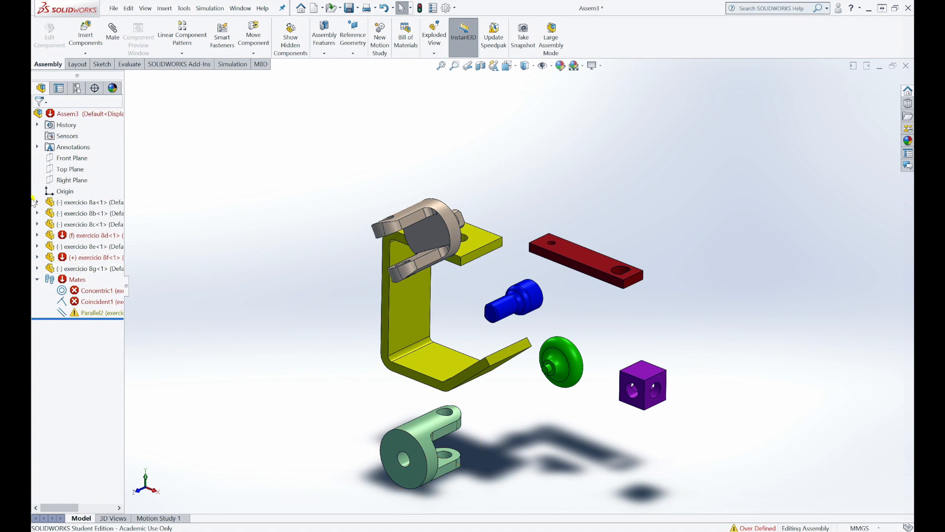
Delete the conflicting Parallel mate between the bracket and the fork, and rebuild the assembly
left_click(90, 313)
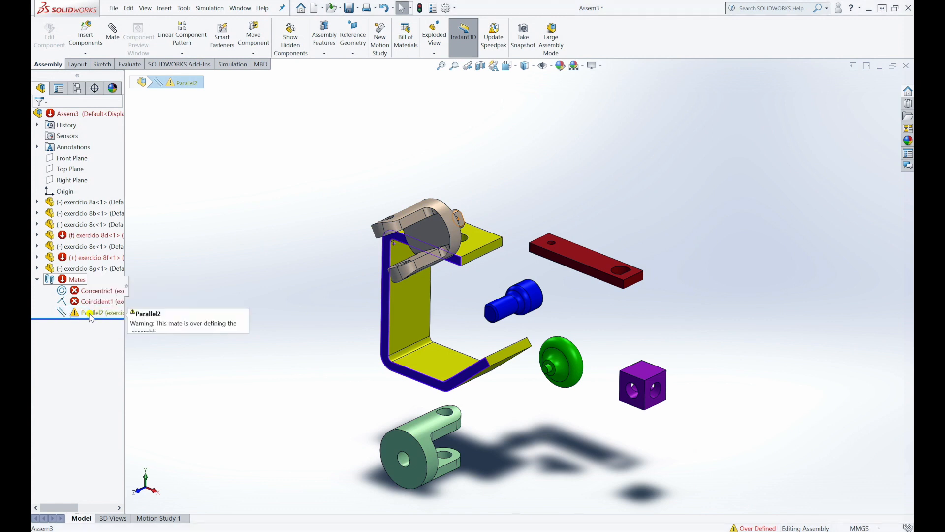
right_click(90, 315)
left_click(107, 361)
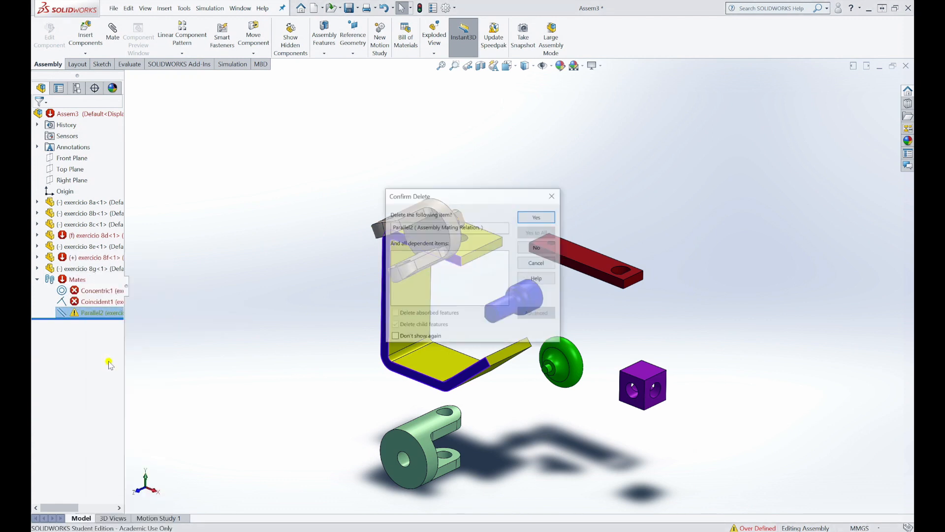
left_click(538, 216)
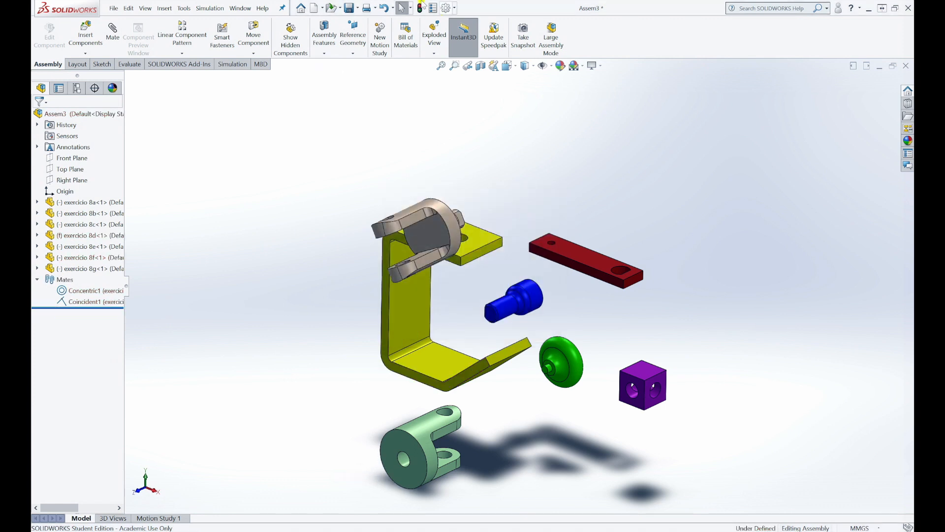
left_click(419, 9)
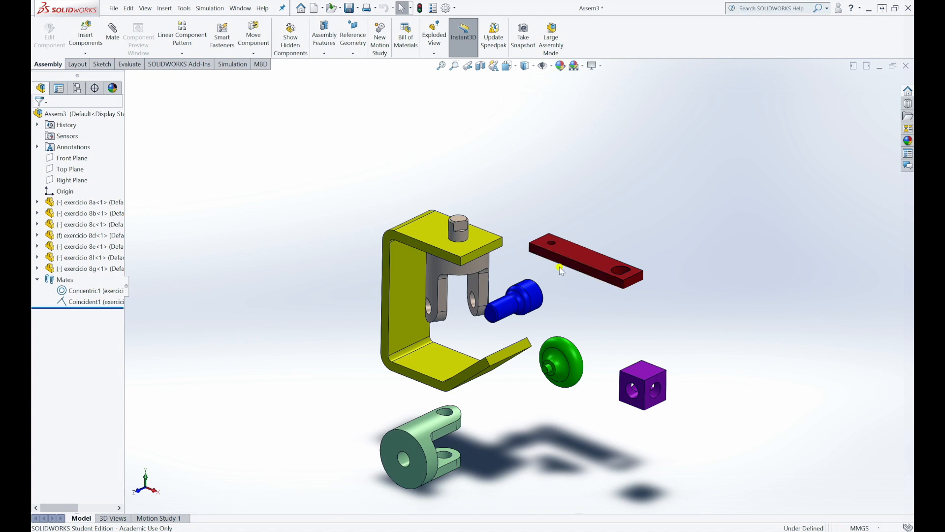
Move the blue exercicio 8c above the bracket and rotate it so its socket faces down toward the fork's pin
left_click_drag(534, 299, 470, 151)
right_click_drag(441, 192, 506, 64)
right_click_drag(453, 192, 454, 191)
left_click_drag(454, 191, 483, 184)
middle_click_drag(483, 184, 479, 204)
left_click_drag(467, 187, 503, 186)
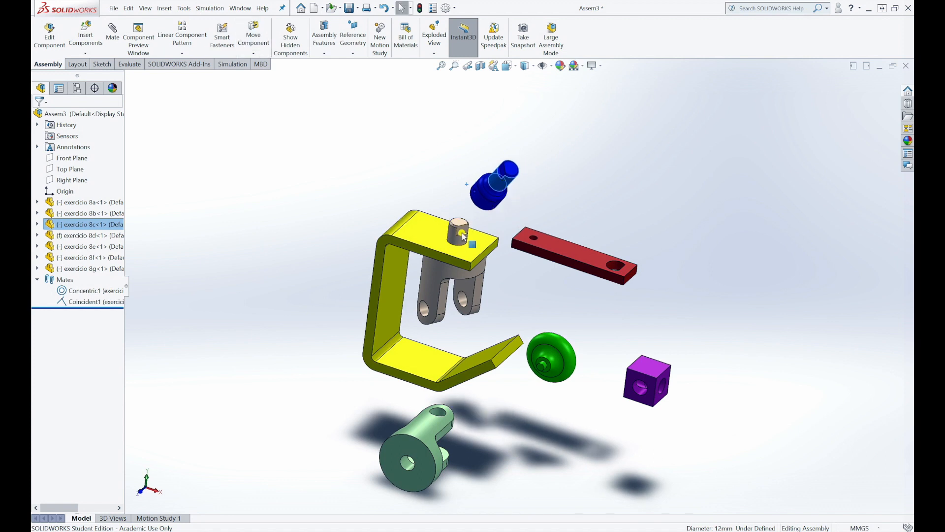
left_click(535, 186)
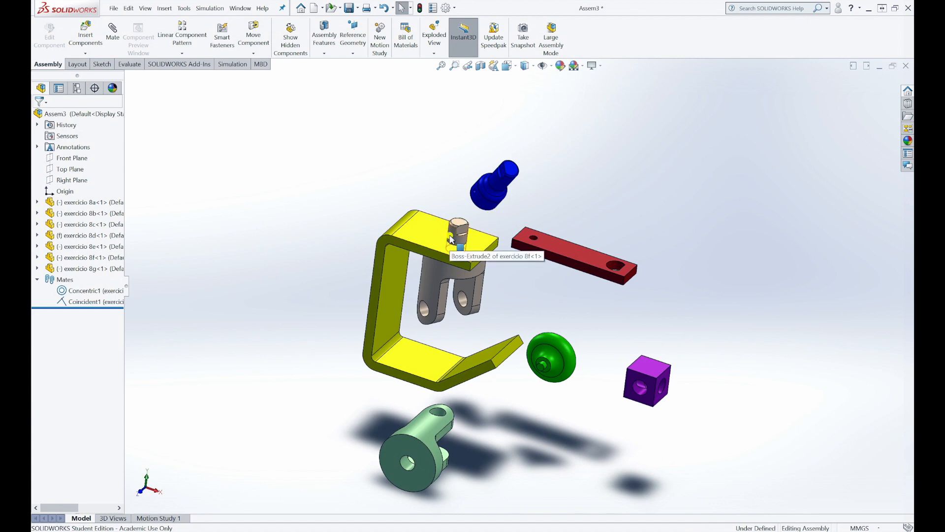
Add a Concentric mate between the fork's cylindrical pin face and the curved inner face of the blue part's socket
middle_click_drag(451, 239, 547, 208)
scroll(465, 202, "down", 8)
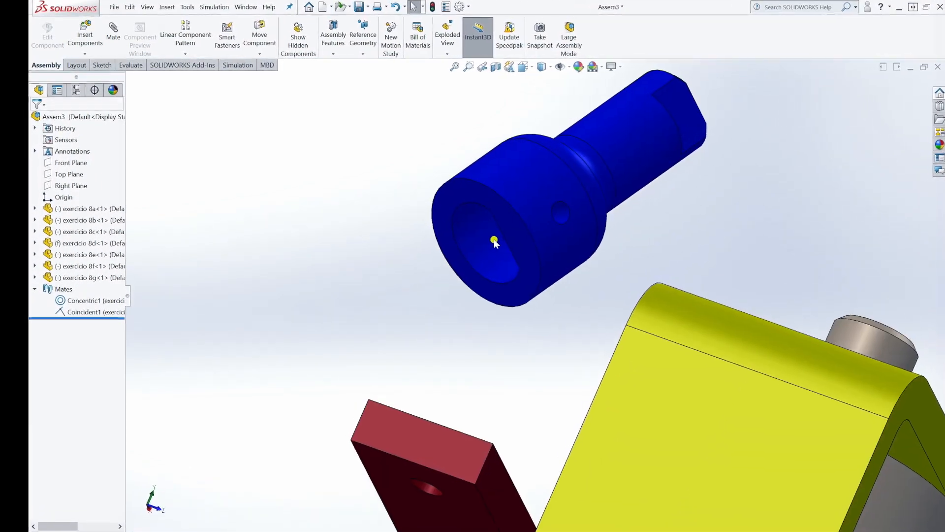
left_click(474, 234)
left_click(410, 246)
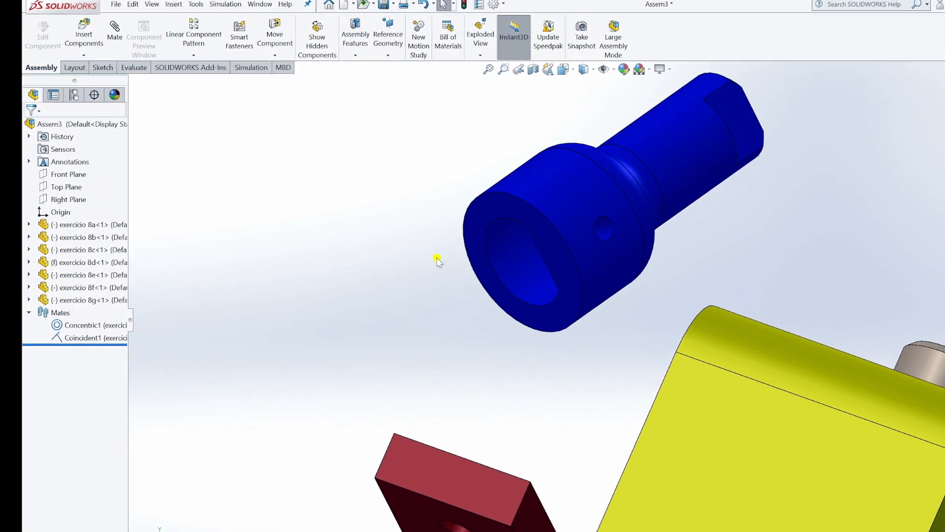
scroll(453, 246, "up", 6)
middle_click_drag(493, 269, 618, 278)
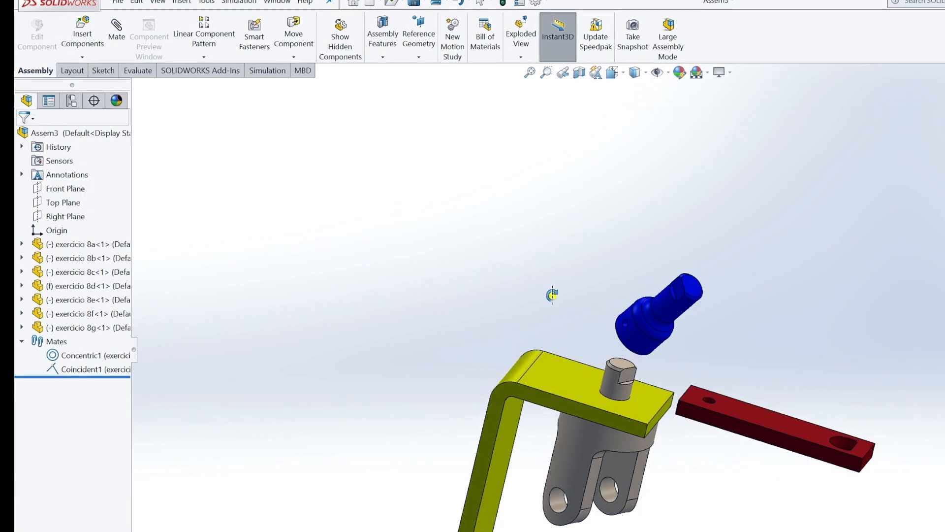
left_click(119, 26)
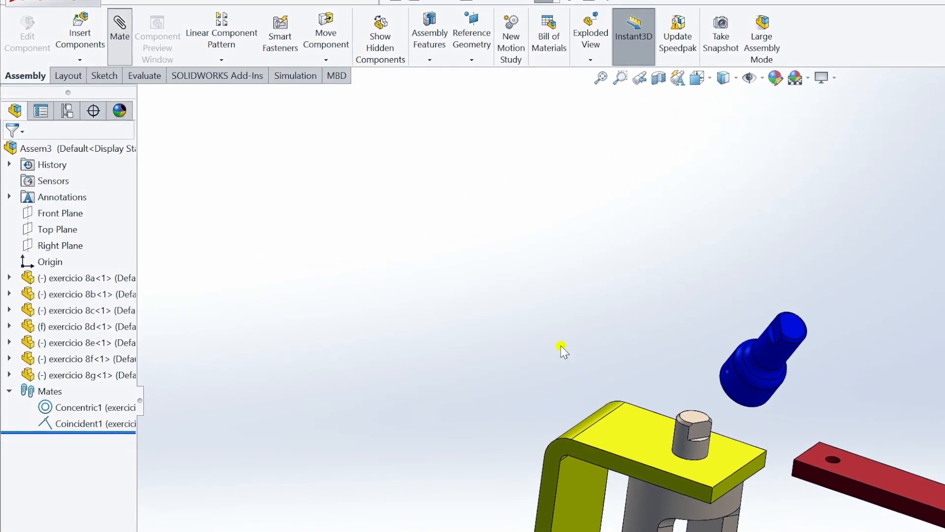
left_click(679, 435)
middle_click_drag(688, 356, 872, 317)
scroll(637, 422, "down", 5)
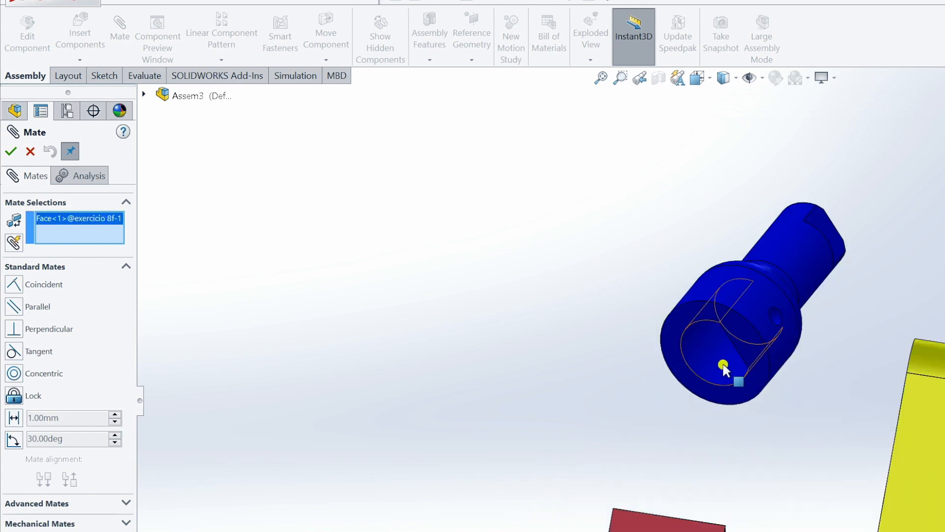
left_click(724, 369)
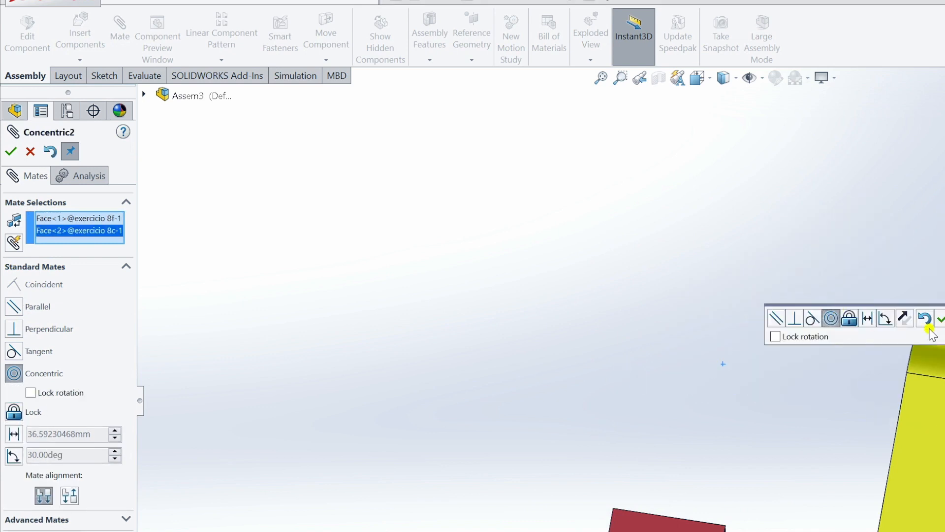
left_click(941, 319)
Slide the blue part up off the fork's pin and turn it about the pin axis to expose its socket opening
middle_click_drag(943, 322, 857, 350)
scroll(856, 350, "up", 2)
scroll(886, 371, "up", 2)
scroll(913, 408, "down", 4)
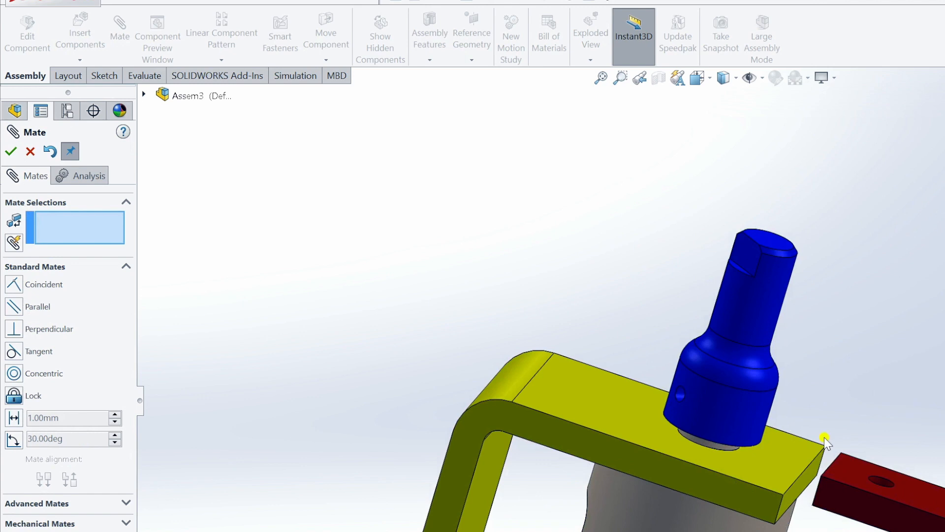
left_click_drag(753, 408, 790, 352)
middle_click_drag(814, 352, 825, 249)
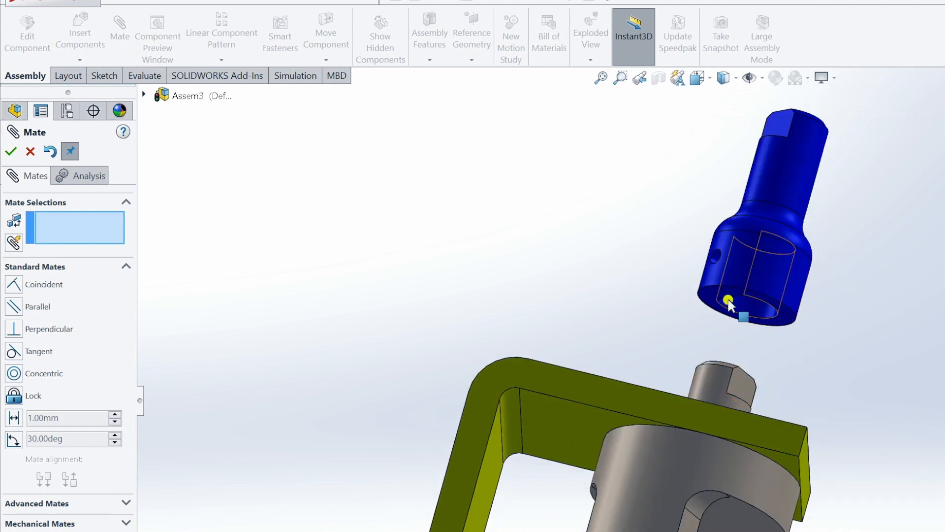
left_click_drag(790, 277, 748, 262)
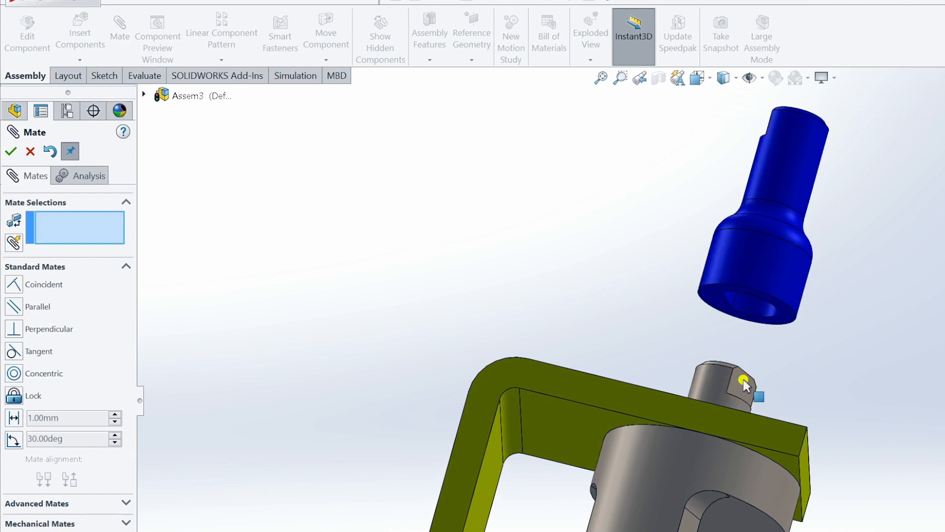
Add a Coincident mate between the flat on the fork's pin and the flat inner face of the blue part's socket
scroll(732, 309, "down", 5)
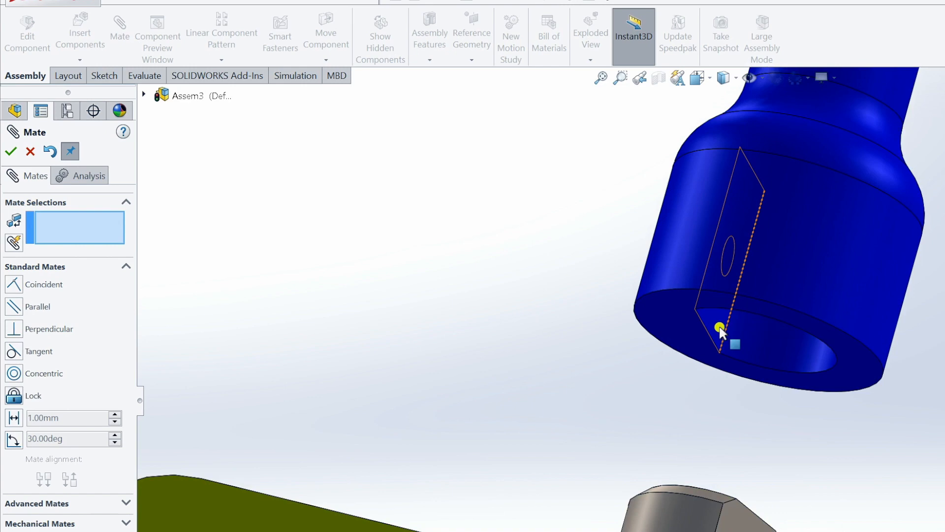
left_click(720, 329)
middle_click_drag(745, 354, 749, 412)
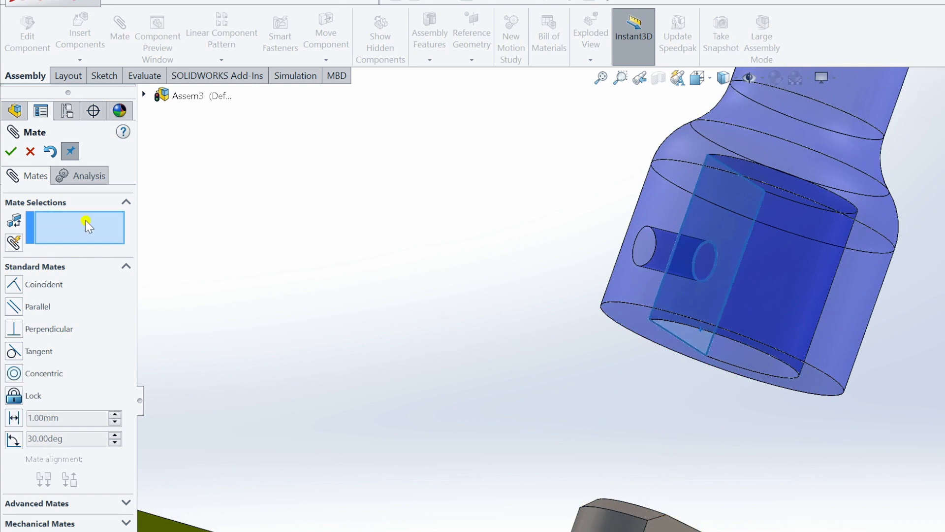
key("Delete")
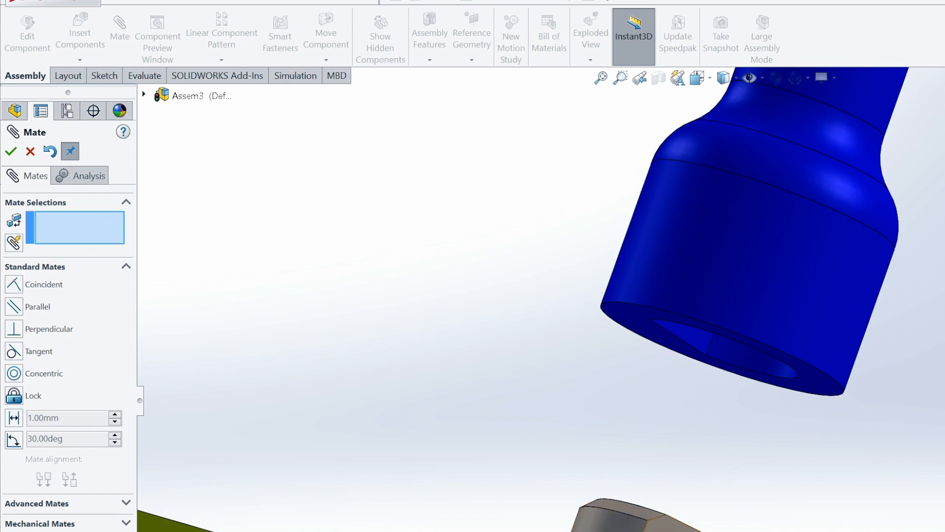
left_click(671, 529)
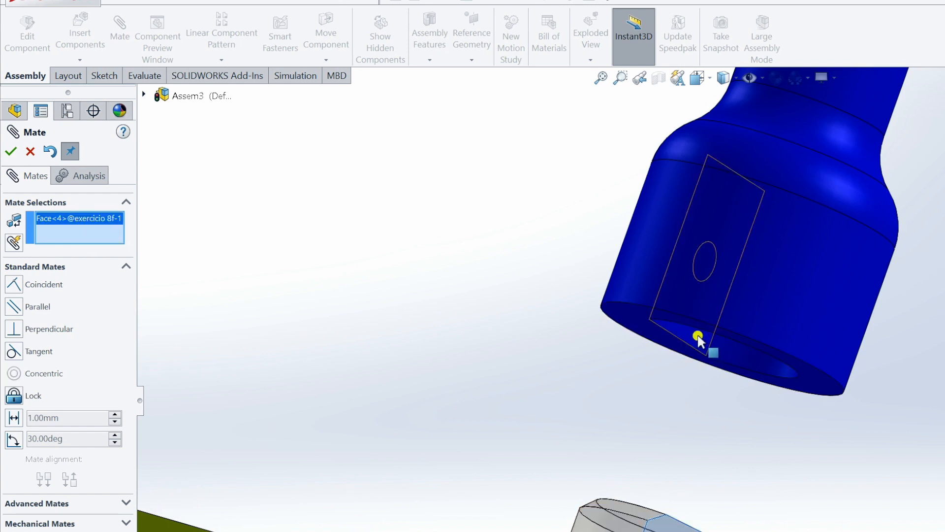
left_click(698, 339)
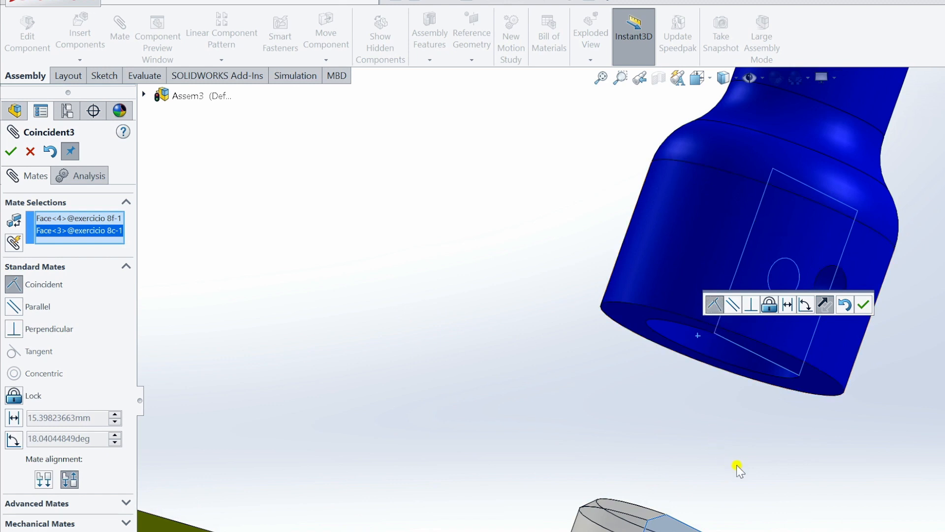
left_click(864, 304)
middle_click_drag(827, 326, 707, 476)
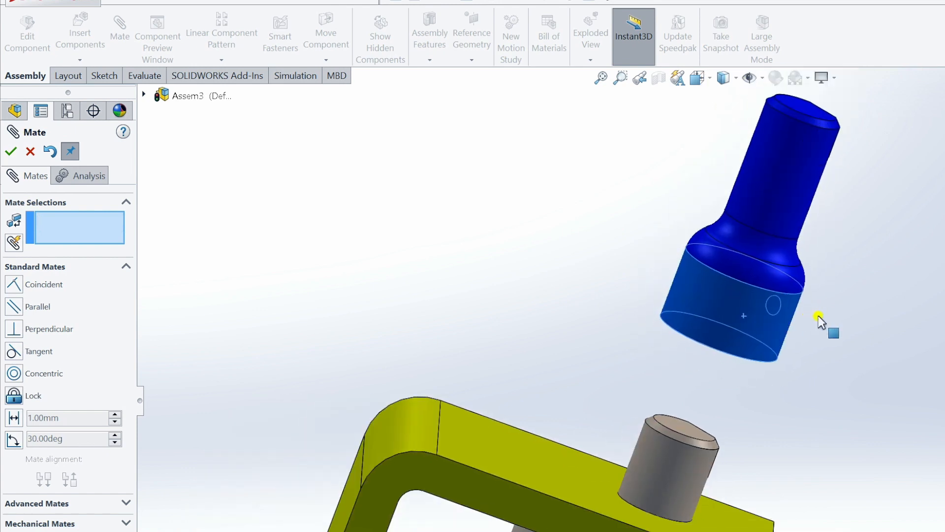
mouse_move(777, 318)
left_mouse_down()
mouse_move(726, 309)
mouse_move(780, 319)
mouse_move(765, 331)
left_mouse_up()
middle_click_drag(721, 443, 749, 381)
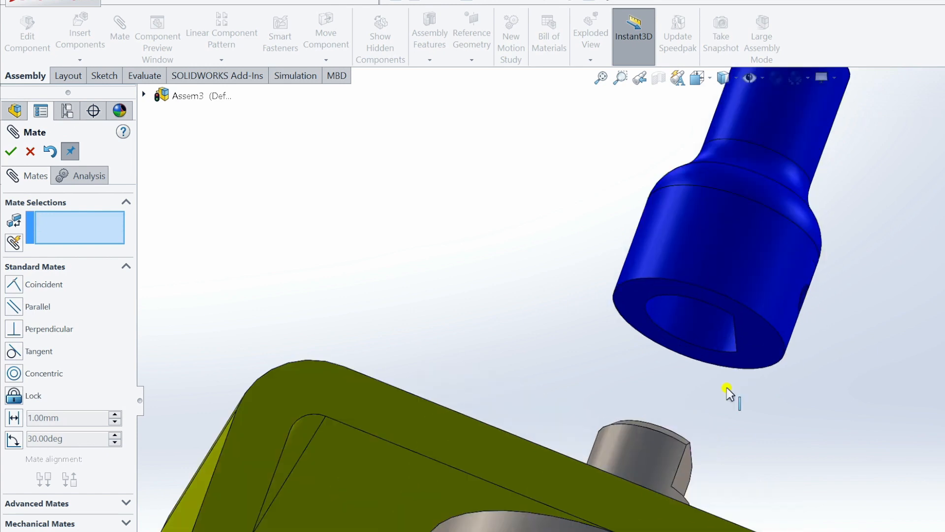
left_click(681, 472)
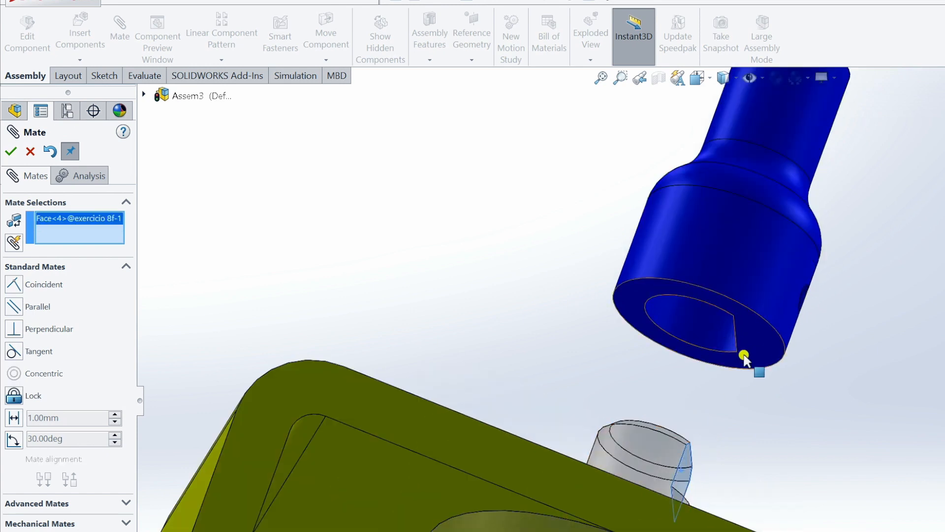
left_click(29, 153)
Add a Coincident mate between the yellow bracket's outer upper face and the blue part's ring-shaped end face around the socket
middle_click_drag(774, 392, 743, 412)
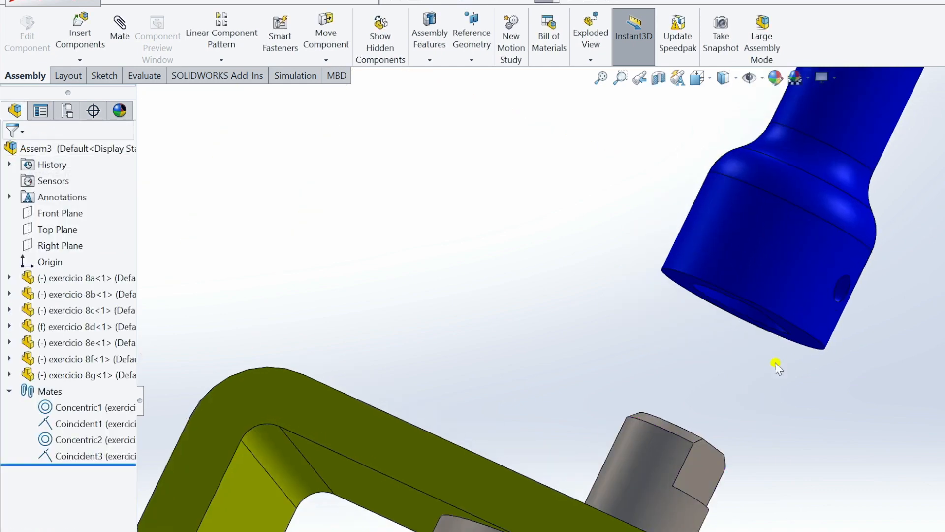
middle_click_drag(792, 418, 769, 463)
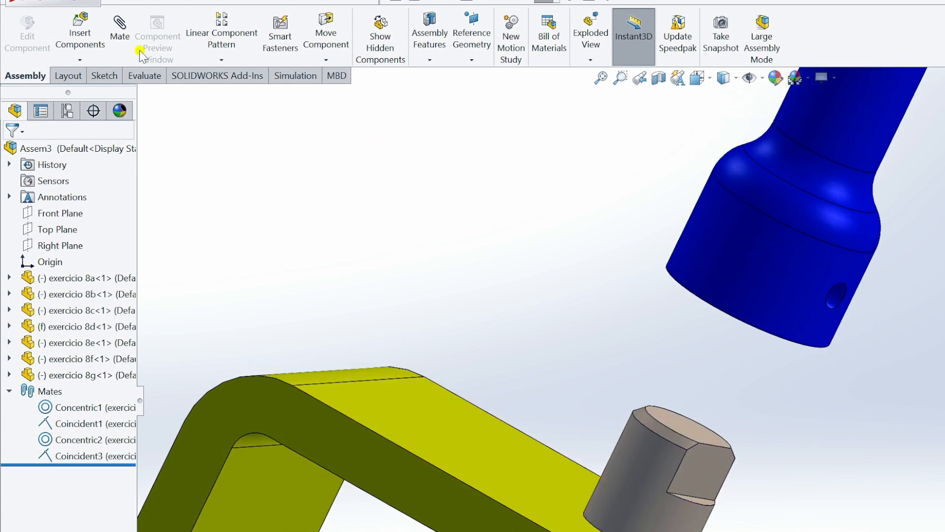
left_click(123, 33)
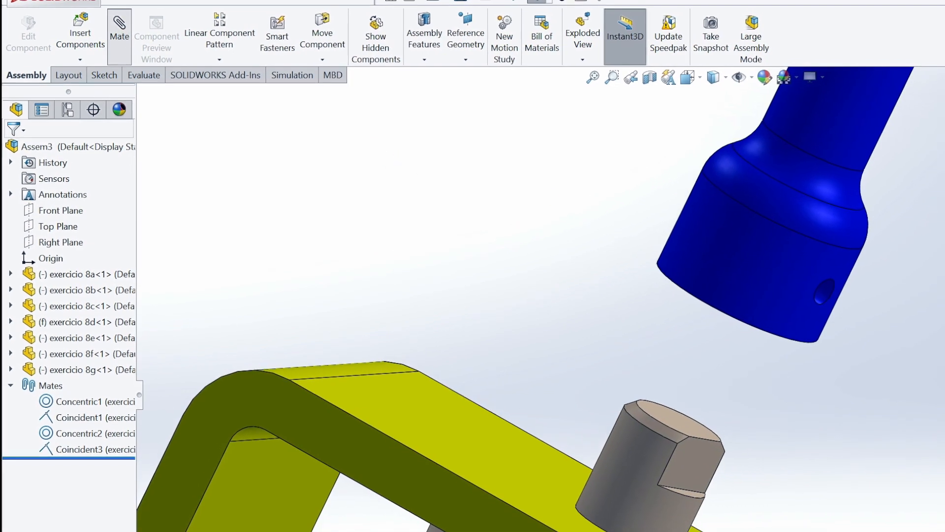
left_click(687, 528)
middle_click_drag(724, 459, 765, 365)
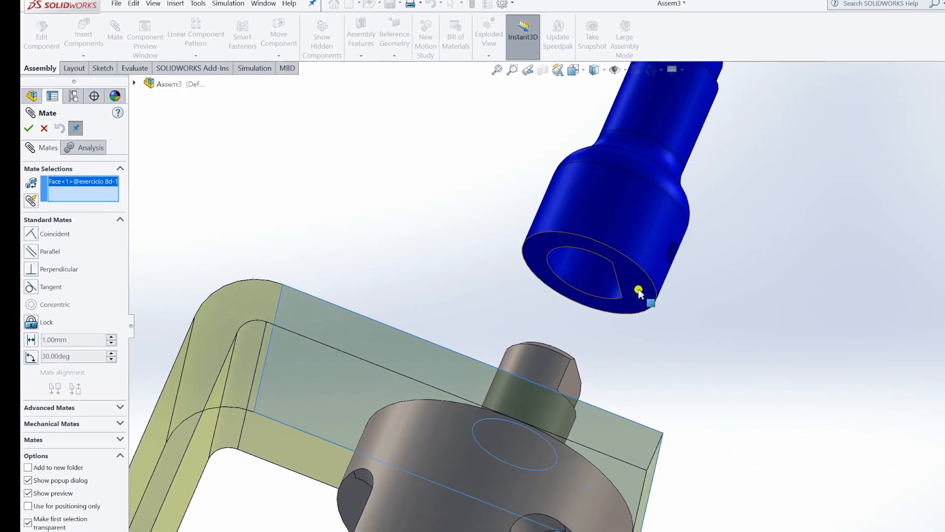
left_click(682, 315)
left_click(611, 280)
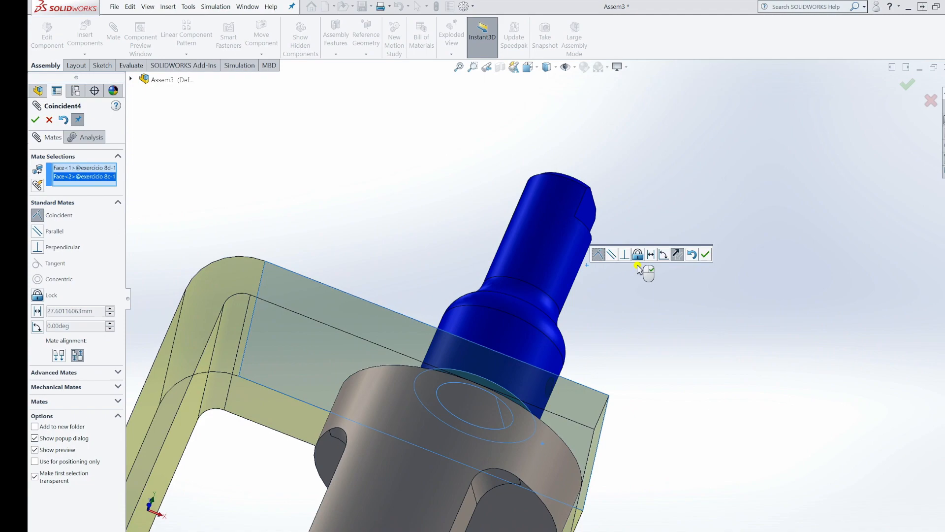
left_click(682, 248)
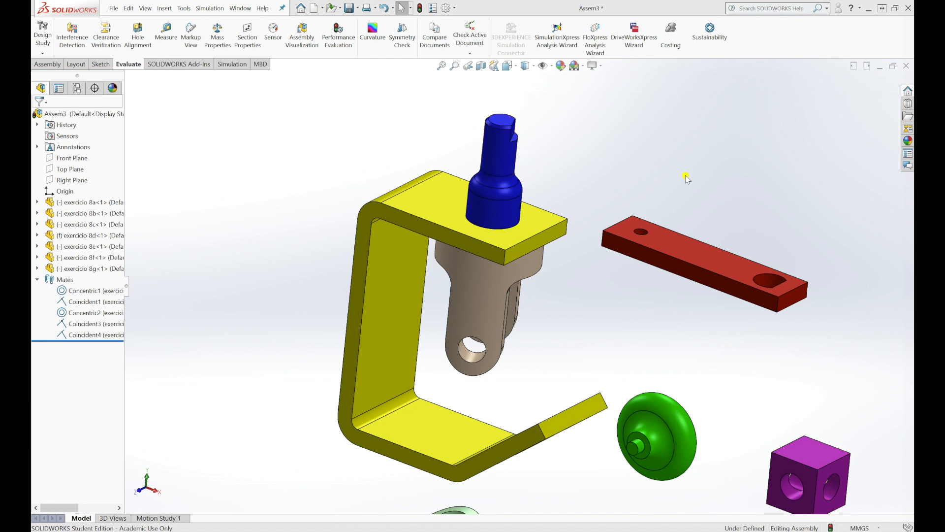
Move the red bar exercicio 8b over the yellow bracket, close to the upper end of the blue part
left_click_drag(698, 260, 602, 120)
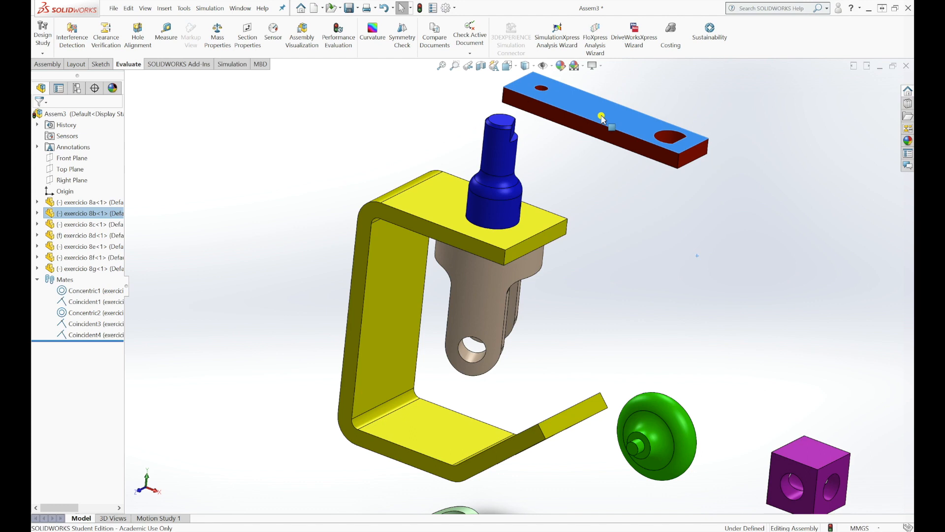
right_click(586, 105)
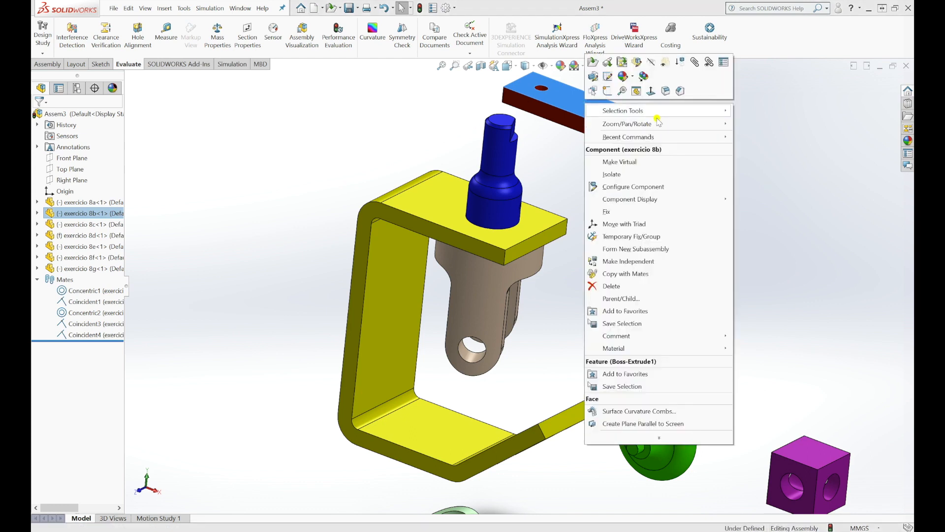
left_click(766, 155)
left_click_drag(643, 133, 531, 115)
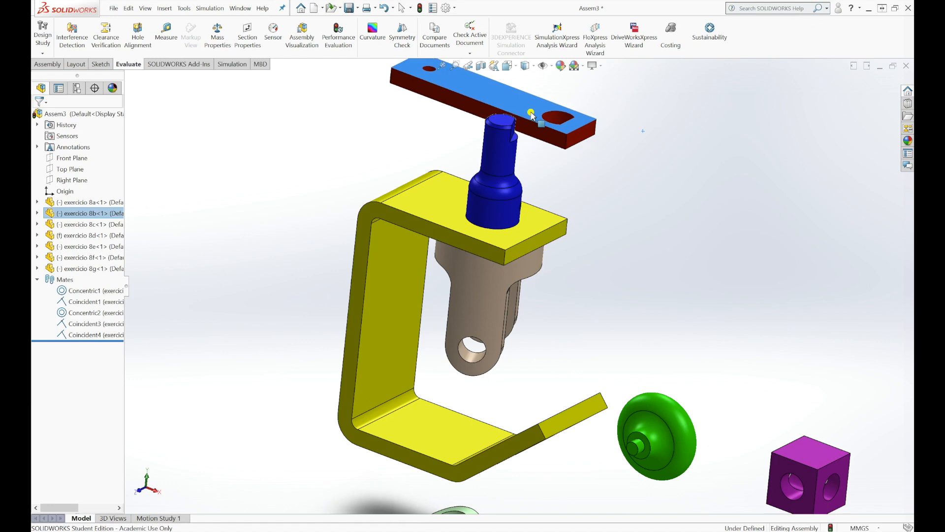
Add a Concentric mate between the curved face of the red bar's large hole and the blue part's cylindrical shaft
middle_click_drag(562, 153, 531, 152)
scroll(535, 160, "down", 1)
scroll(529, 144, "up", 1)
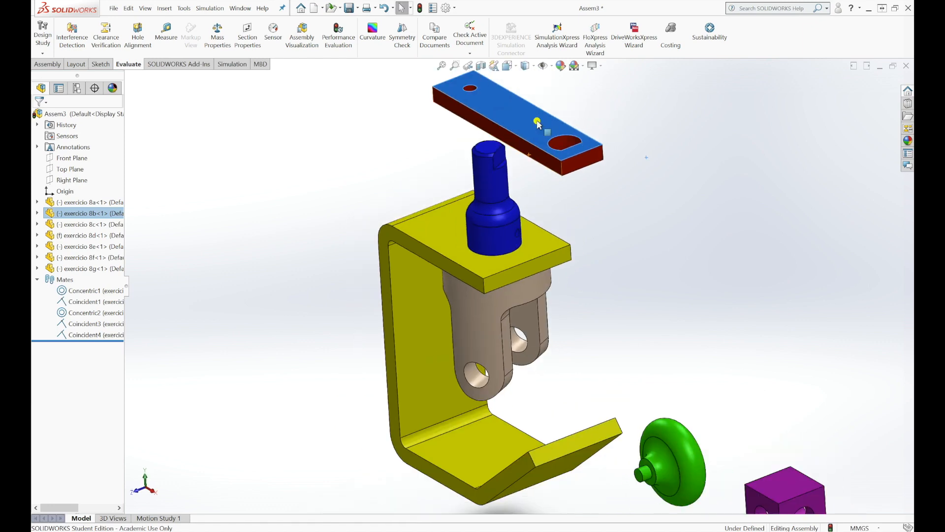
scroll(537, 125, "up", 1)
scroll(510, 171, "down", 3)
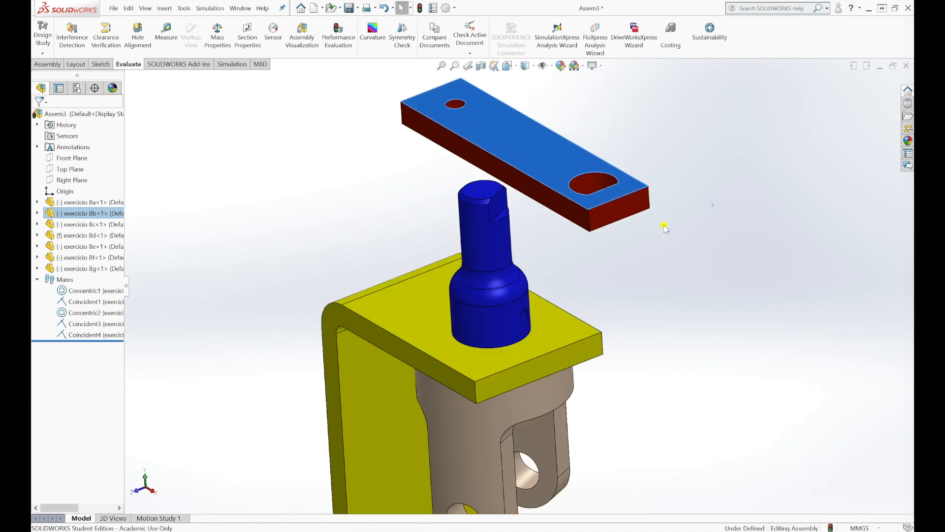
left_click(664, 228)
left_click(35, 64)
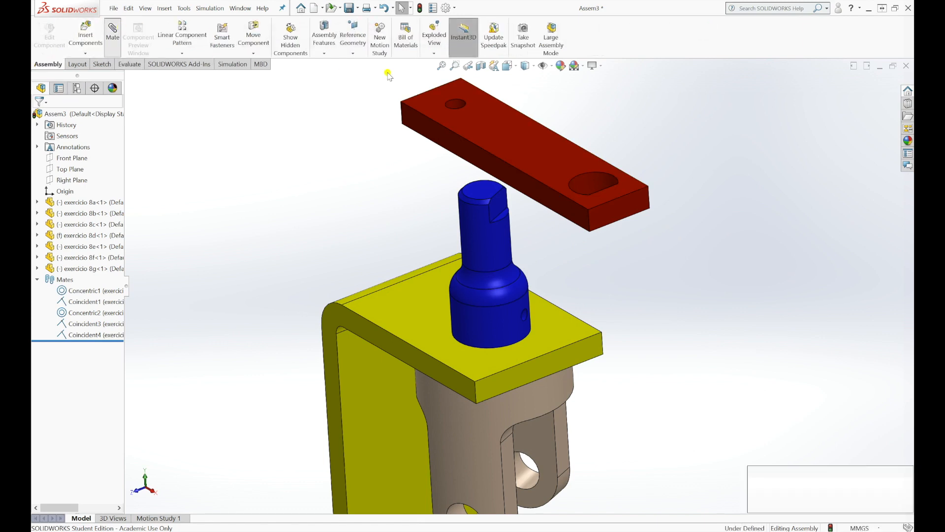
left_click(595, 188)
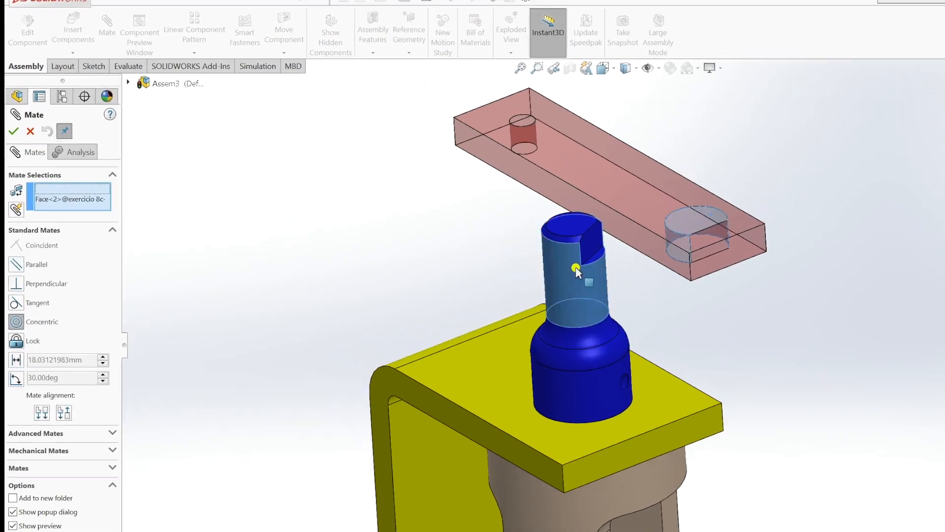
left_click(555, 258)
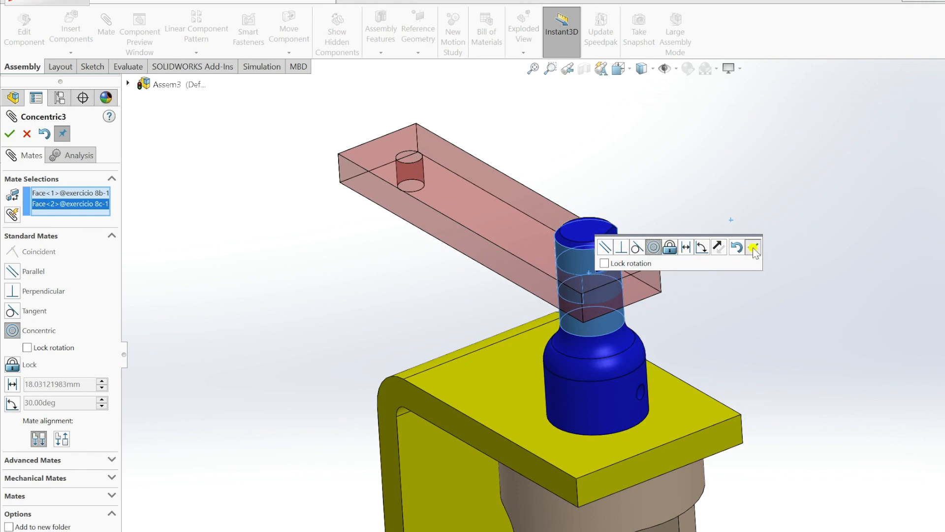
left_click(753, 248)
Lift the red bar off the blue shaft and mate its large hole's flat face Coincident with the flat on the shaft
left_click_drag(539, 189, 481, 102)
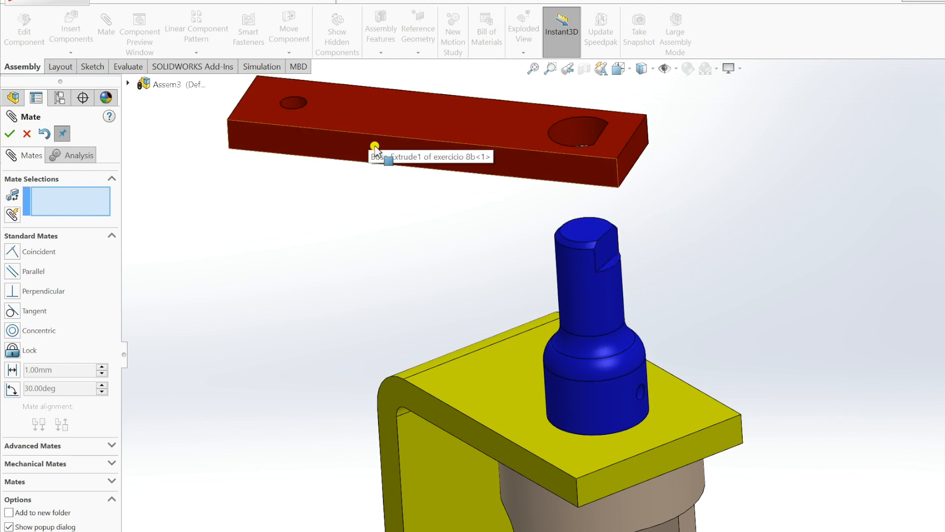
scroll(601, 276, "up", 2)
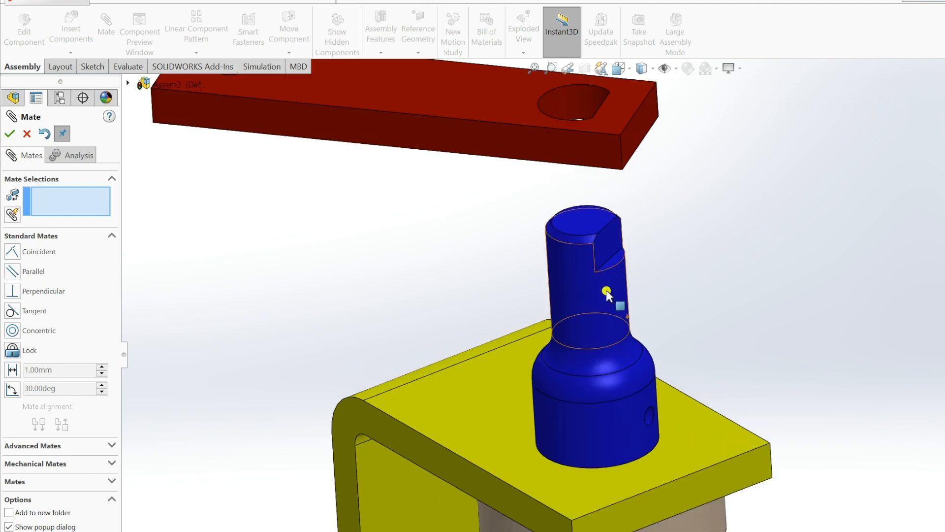
scroll(711, 465, "up", 1)
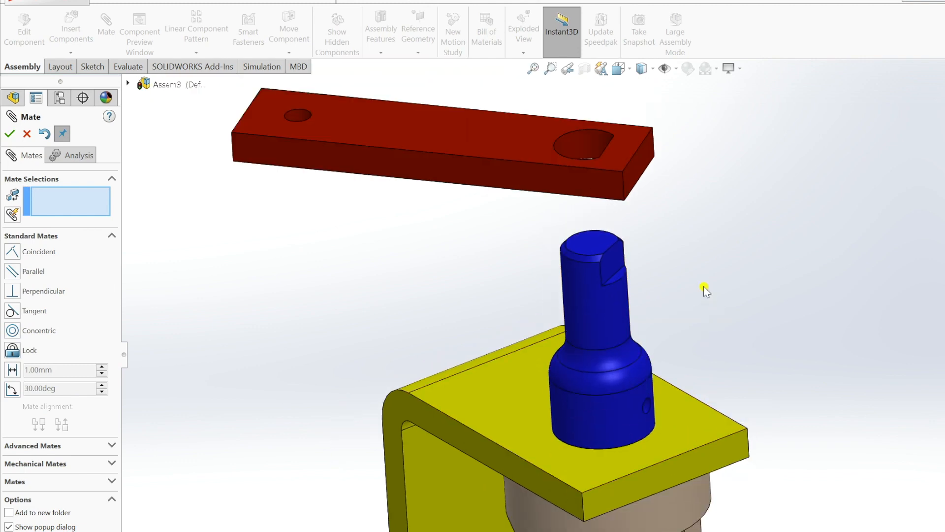
middle_click_drag(677, 245, 699, 226)
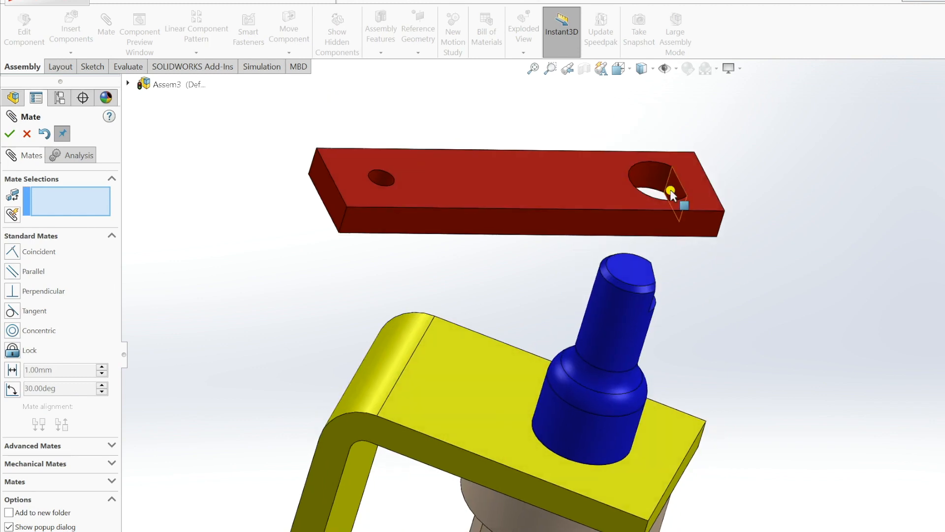
left_click(671, 193)
middle_click_drag(673, 308, 665, 296)
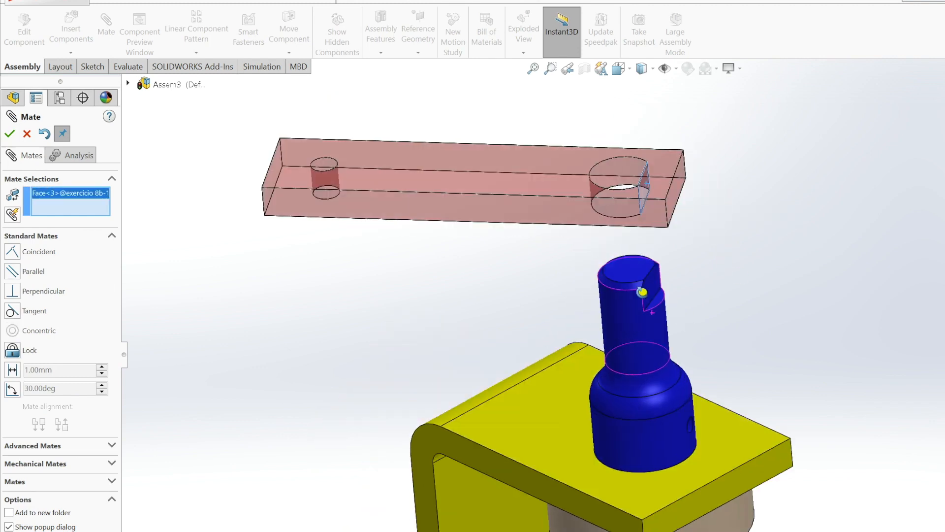
left_click(653, 287)
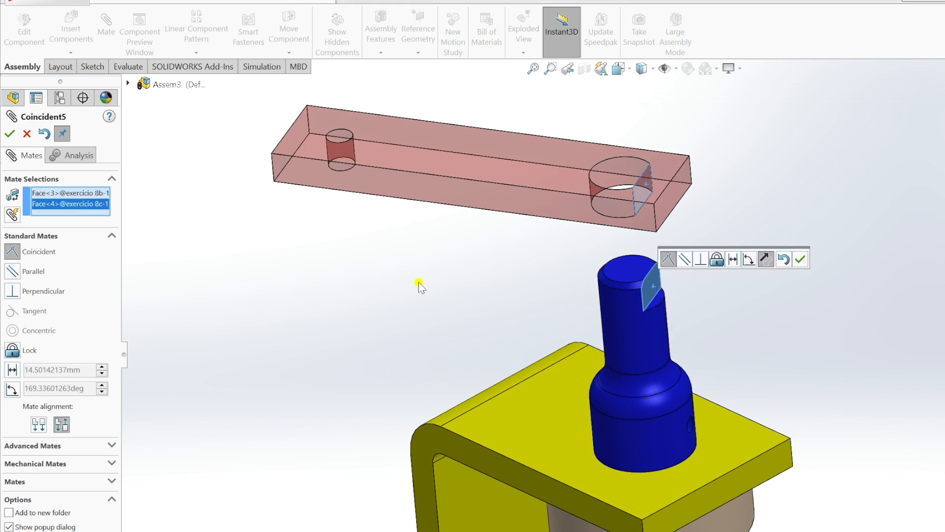
left_click(14, 136)
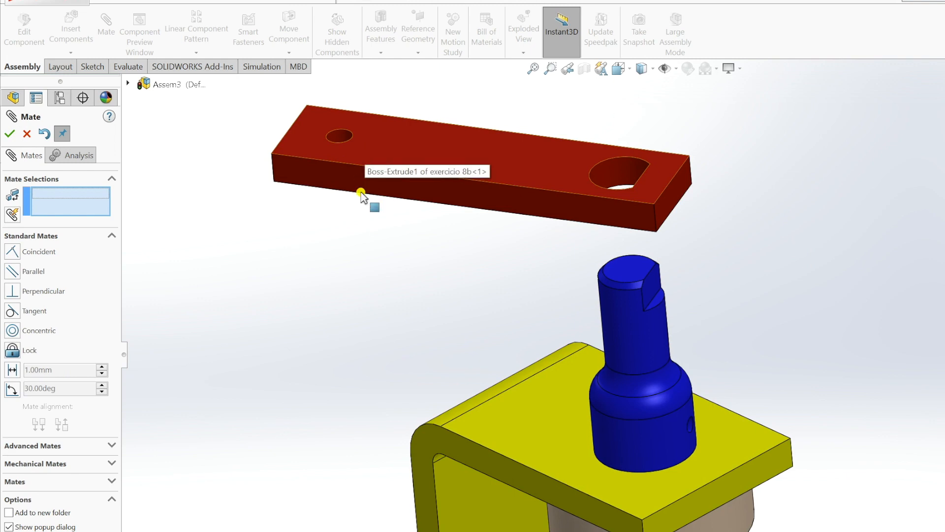
left_click_drag(363, 194, 395, 186)
Add a Coincident mate between the small ledge below the blue shaft's flat and the underside of the red bar
scroll(655, 310, "down", 5)
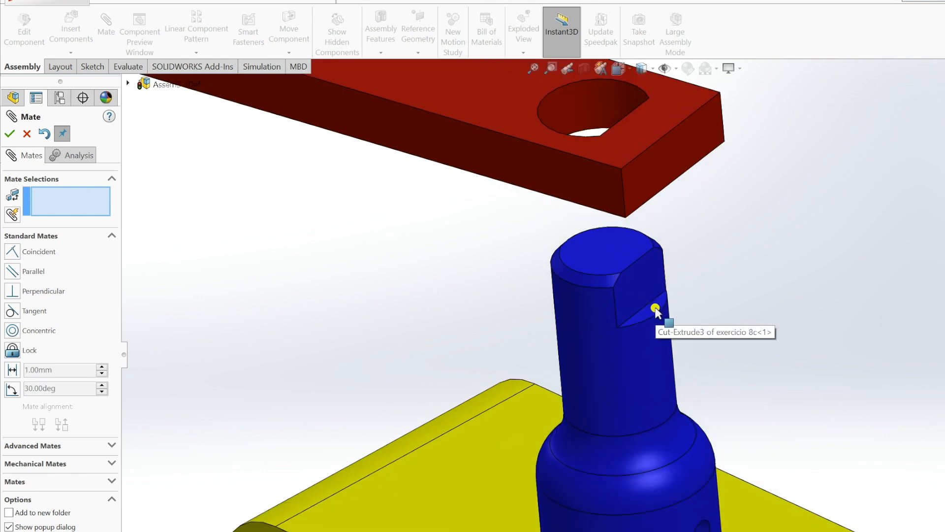
left_click(655, 310)
middle_click_drag(752, 223, 782, 138)
scroll(782, 139, "up", 3)
middle_click_drag(708, 209, 701, 167)
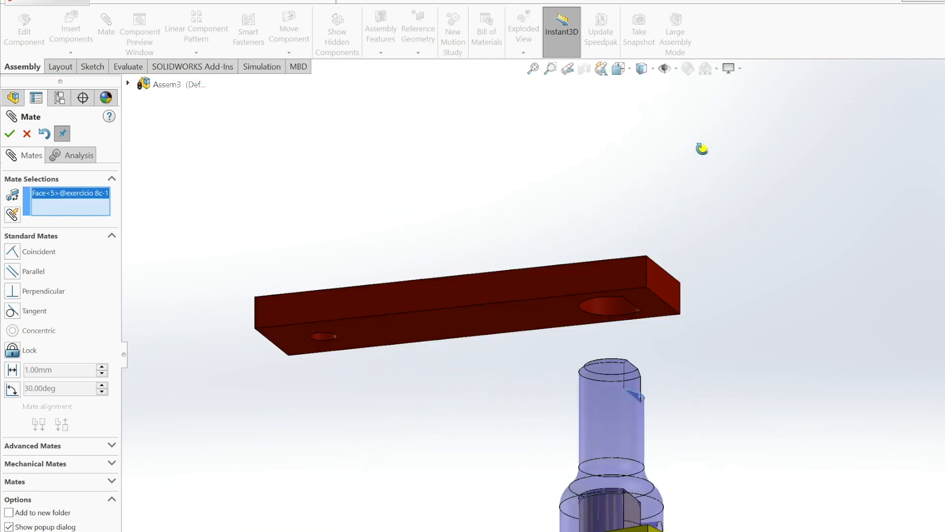
left_click(552, 318)
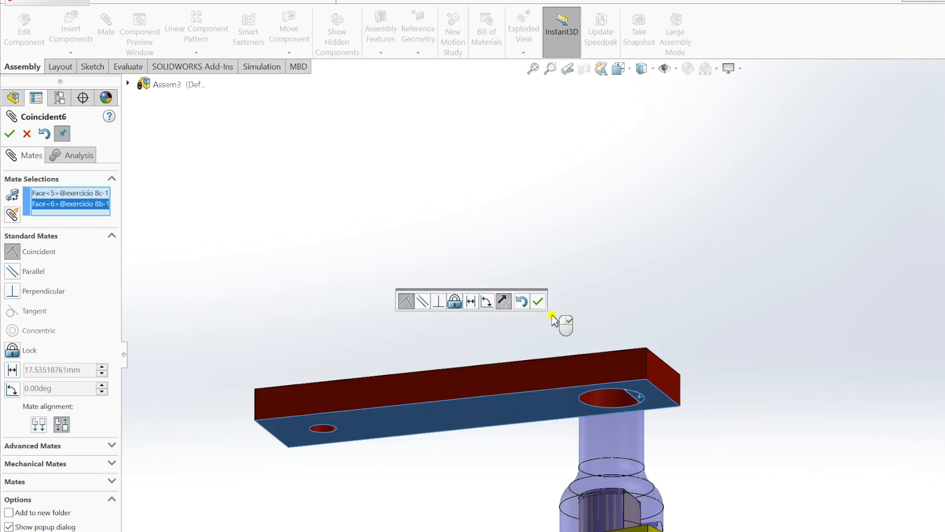
middle_click_drag(735, 285, 724, 374)
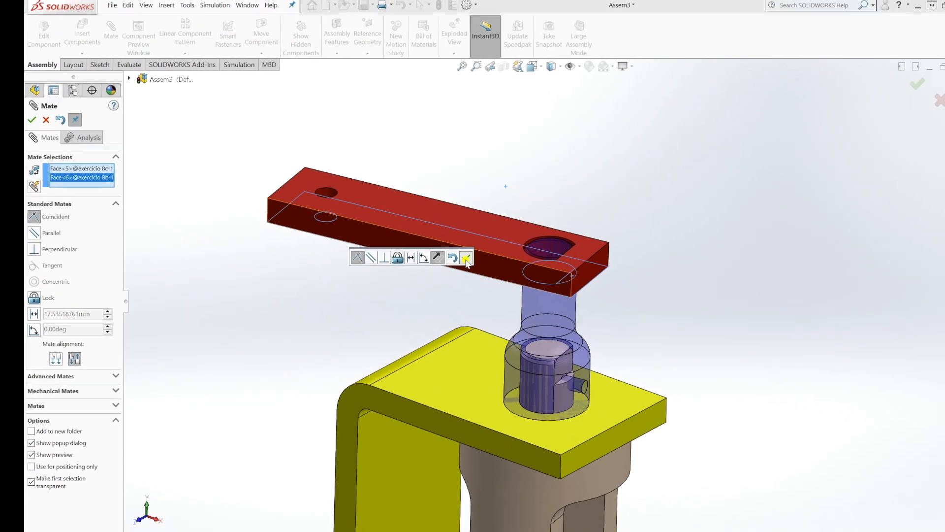
left_click(516, 291)
Swing the red bar around the shaft axis and back to check how it turns the blue part and the fork
left_click_drag(386, 196, 605, 231)
scroll(609, 245, "up", 3)
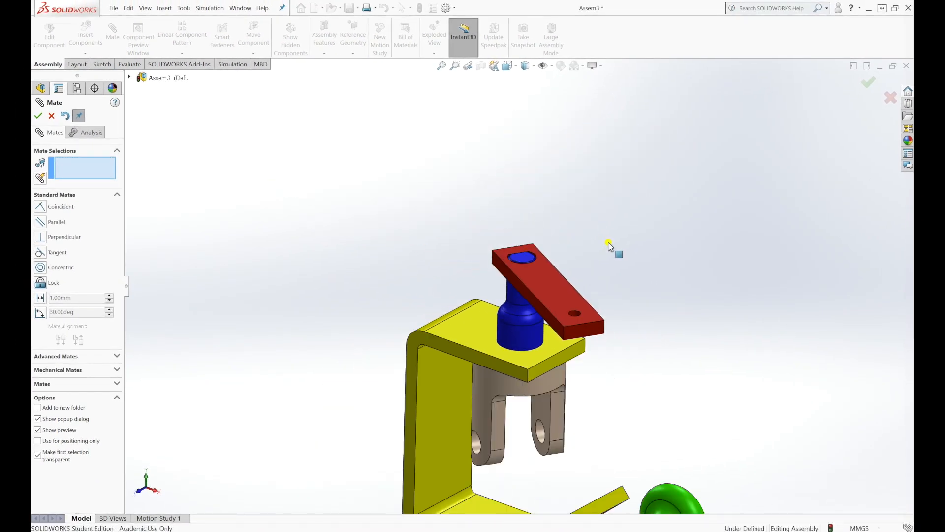
left_click_drag(556, 300, 534, 213)
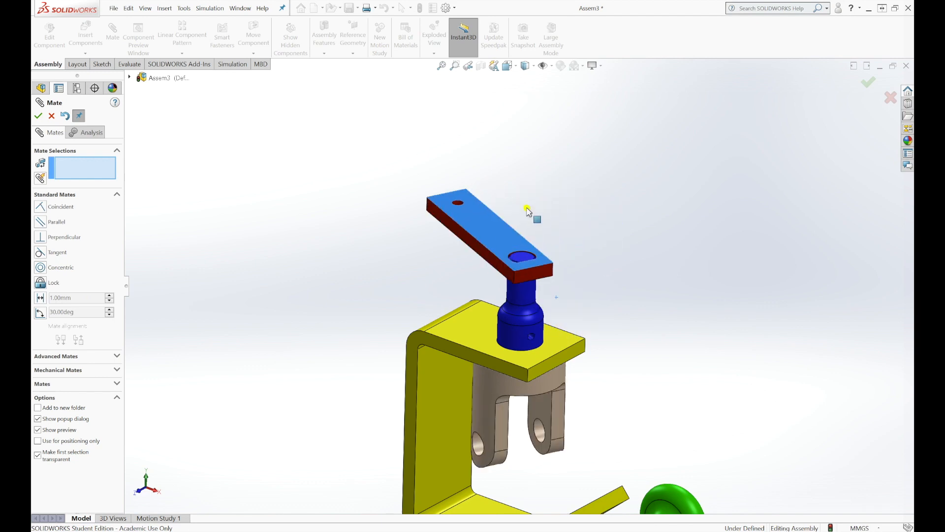
Move the green knob near the red bar and mate its pin Concentric with the bar's small hole, flipping the alignment so the pin faces down
scroll(550, 273, "up", 3)
scroll(550, 272, "up", 3)
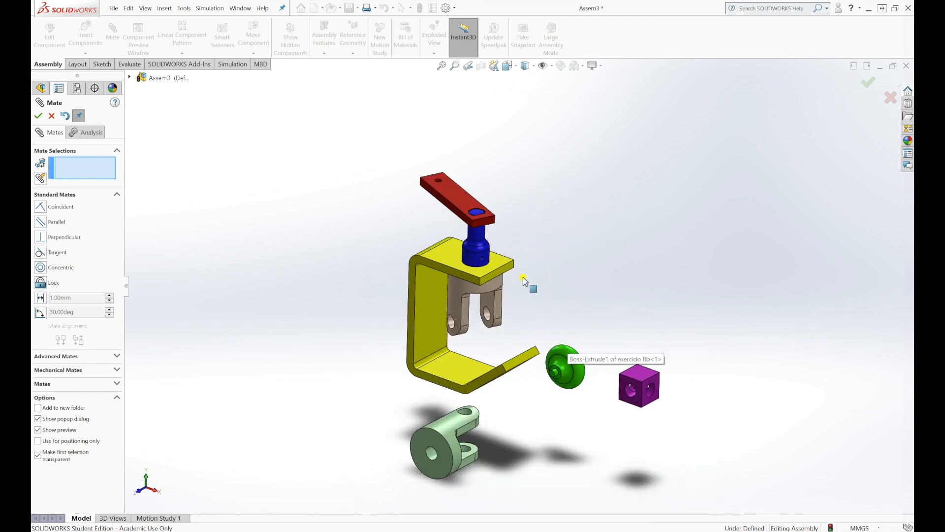
left_click_drag(577, 384, 493, 177)
scroll(458, 172, "down", 5)
left_click(94, 162)
key("Delete")
left_click(505, 178)
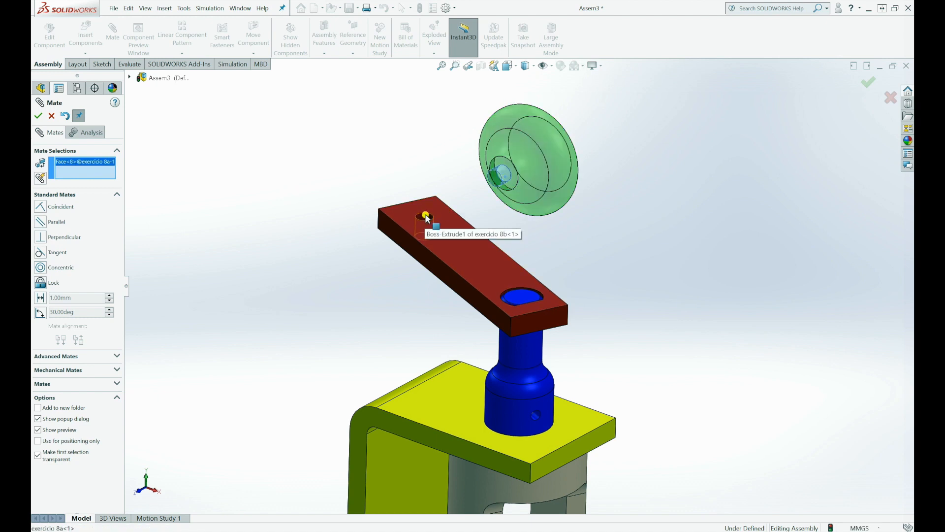
left_click(426, 218)
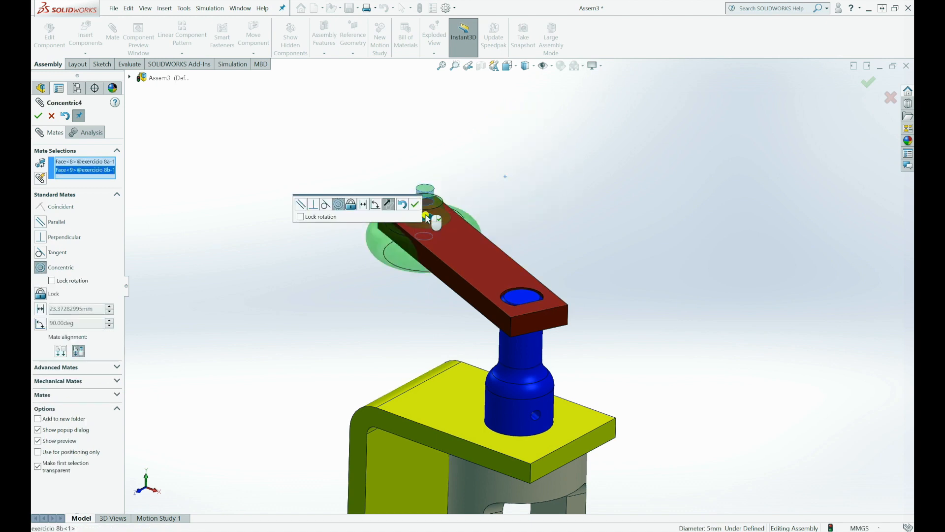
left_click(388, 205)
left_click(417, 204)
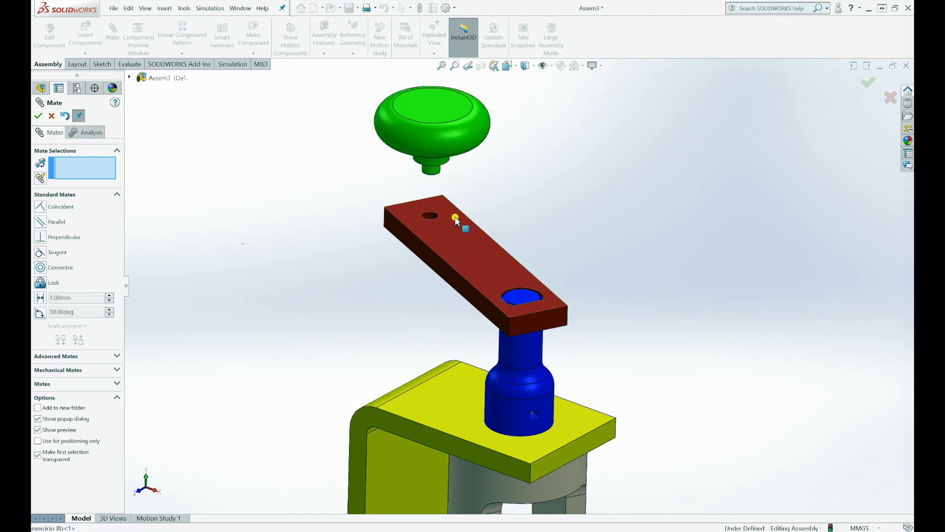
Add a Coincident mate between the top face of the red bar and the shoulder face under the green knob
left_click(457, 218)
middle_click_drag(458, 218, 489, 112)
scroll(374, 230, "down", 5)
left_click(452, 266)
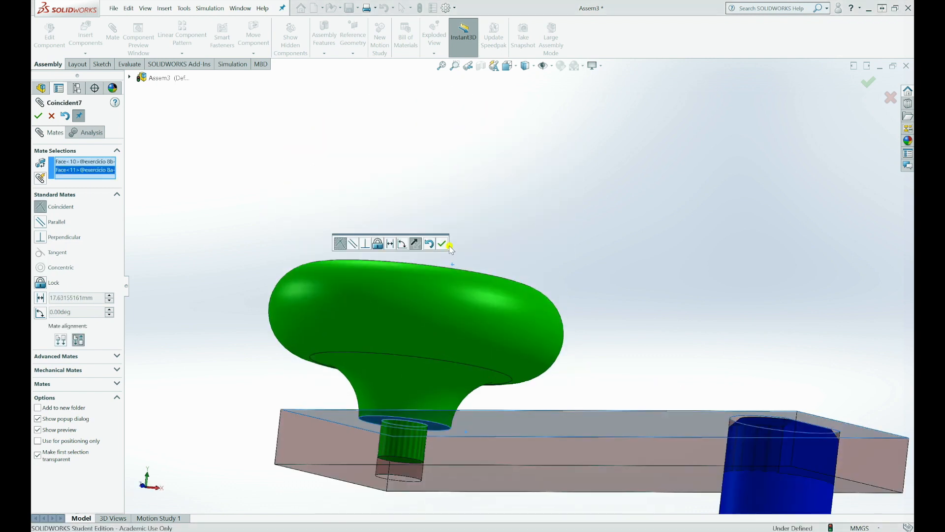
left_click(446, 244)
Move the purple block next to the grey fork and mate its side face Coincident with the inner face of a fork arm
scroll(497, 281, "up", 10)
middle_click_drag(497, 281, 480, 357)
scroll(526, 219, "down", 4)
scroll(525, 216, "up", 1)
left_click_drag(478, 178, 590, 273)
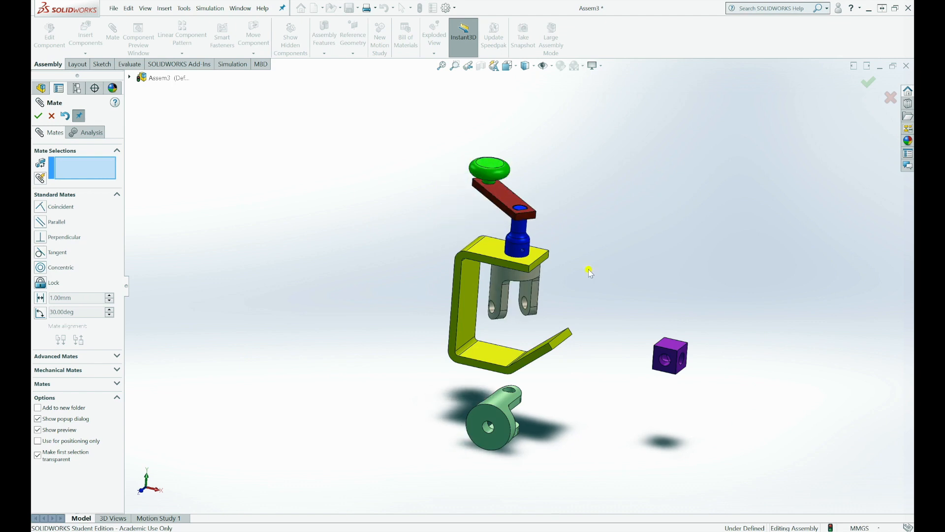
left_click_drag(667, 347, 570, 299)
scroll(570, 299, "down", 5)
left_click(573, 290)
middle_click_drag(405, 284, 359, 281)
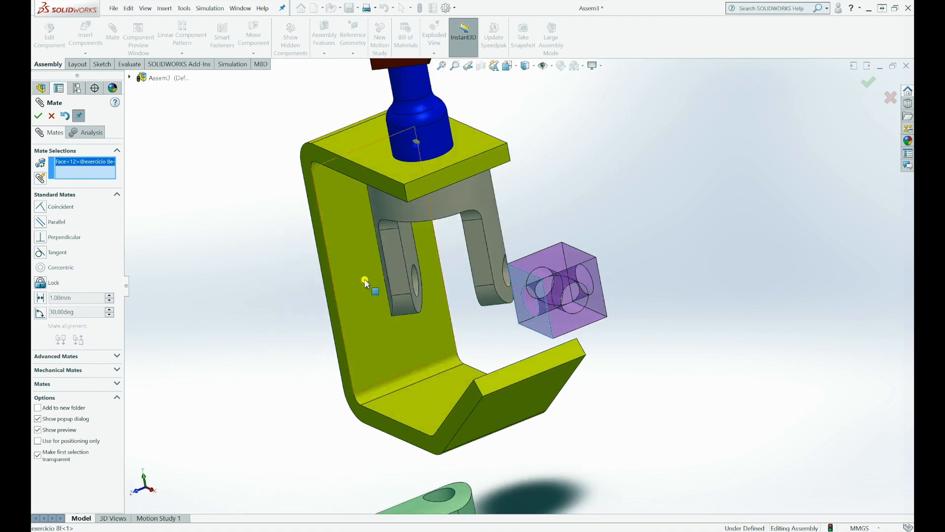
left_click(411, 252)
left_click(400, 241)
Add a Concentric mate between the purple block's side hole and the hole in the grey fork's arm
scroll(437, 285, "down", 3)
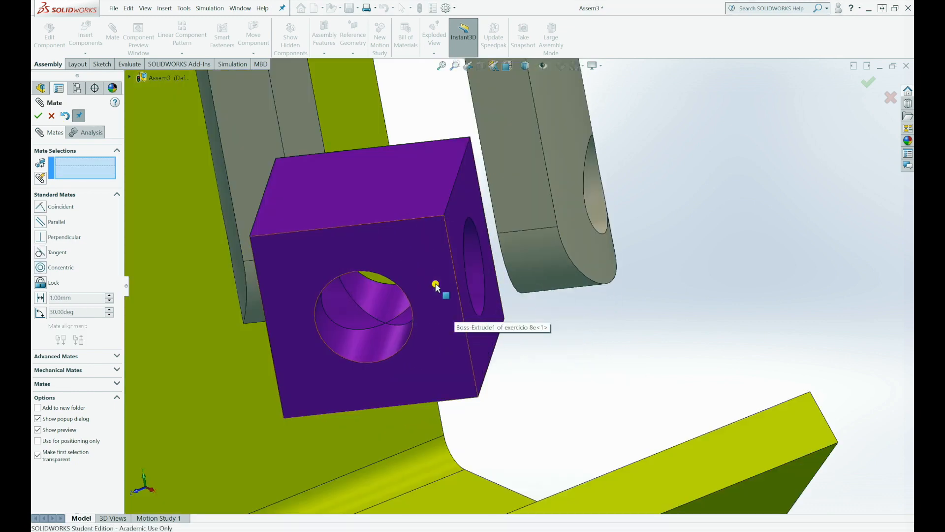
middle_click_drag(437, 286, 326, 311)
left_click(327, 310)
scroll(236, 302, "up", 5)
scroll(323, 270, "down", 6)
left_click(323, 268)
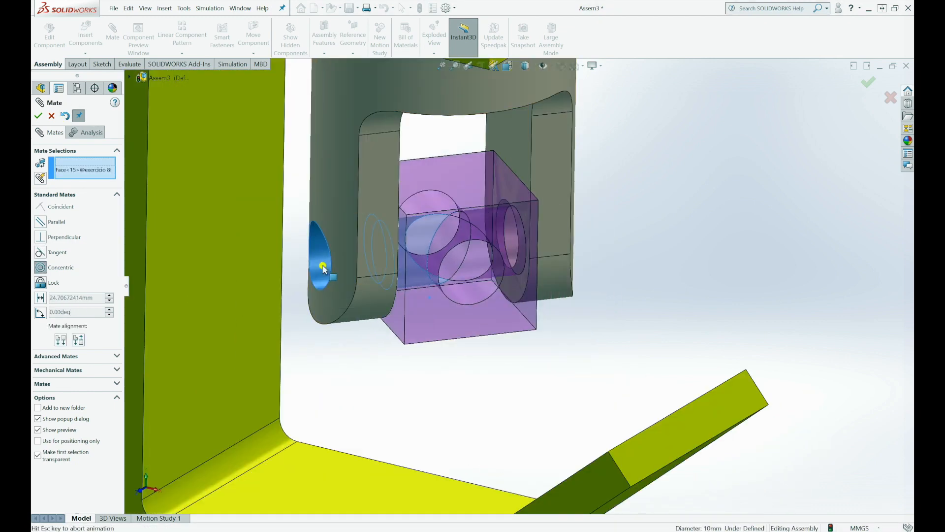
left_click(311, 255)
Bring the light green fork to the purple block and mate its arm's inner face Coincident with the block's face
scroll(379, 265, "up", 6)
left_click_drag(445, 448, 192, 490)
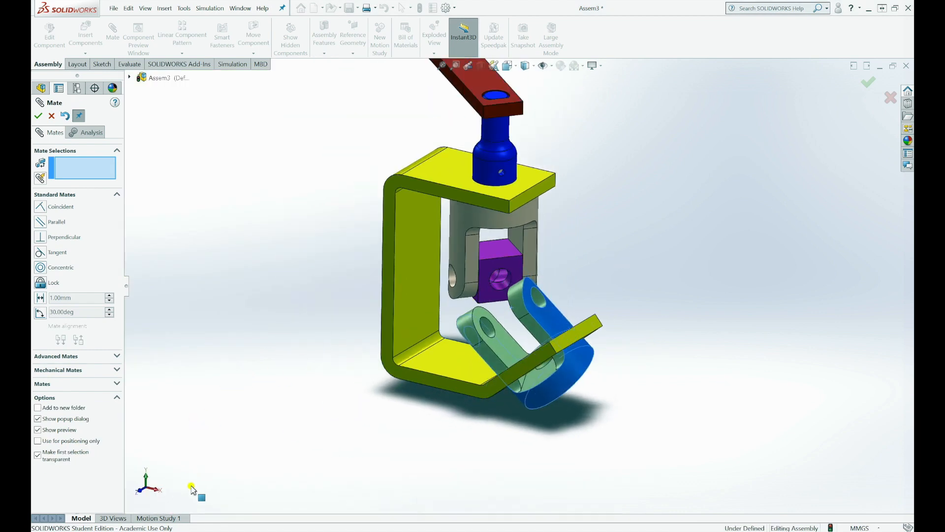
scroll(574, 270, "down", 3)
mouse_move(567, 281)
middle_mouse_down()
mouse_move(538, 305)
mouse_move(556, 290)
middle_mouse_up()
left_click(586, 279)
left_click(532, 231)
left_click(645, 208)
Add a Concentric mate between the light green fork's arm hole and the matching hole in the purple block
left_click(540, 277)
left_click(533, 202)
left_click(658, 191)
Add a Parallel mate between the light green fork's flat base and the inner face of the yellow bracket's inclined flange
middle_click_drag(643, 215, 514, 244)
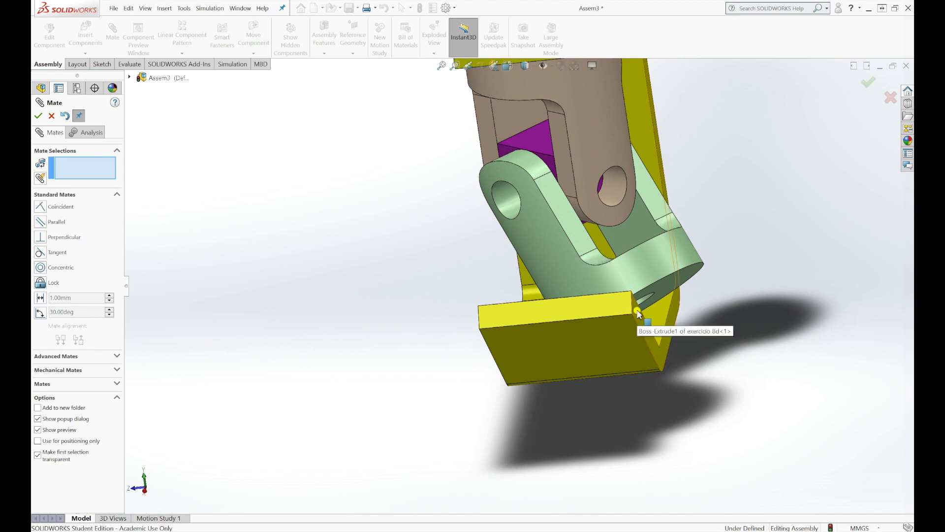
scroll(637, 305, "up", 3)
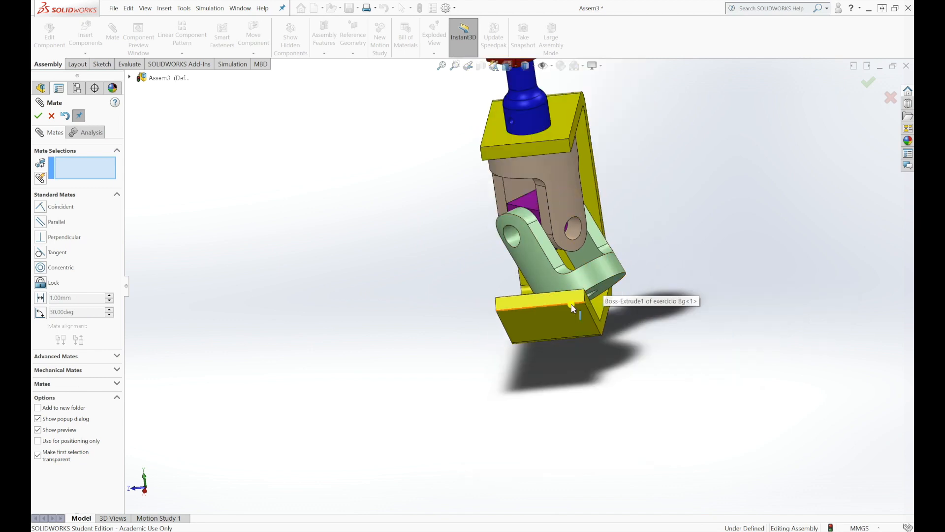
left_click(610, 285)
middle_click_drag(616, 291, 590, 344)
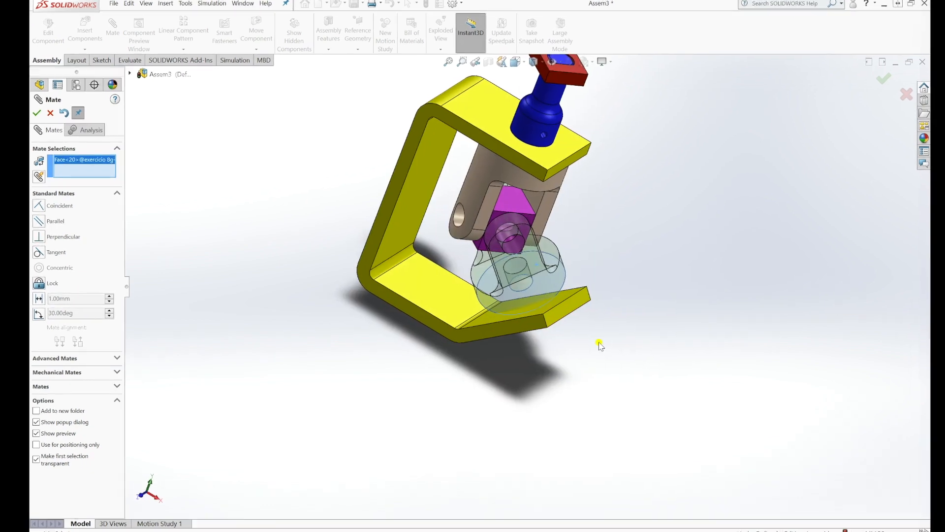
scroll(558, 329, "down", 3)
middle_click_drag(476, 303, 467, 317)
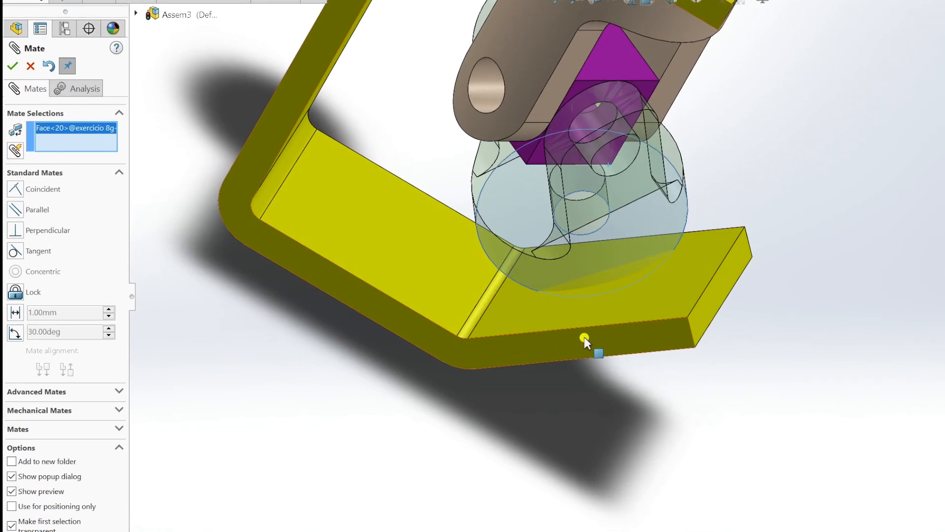
left_click(521, 323)
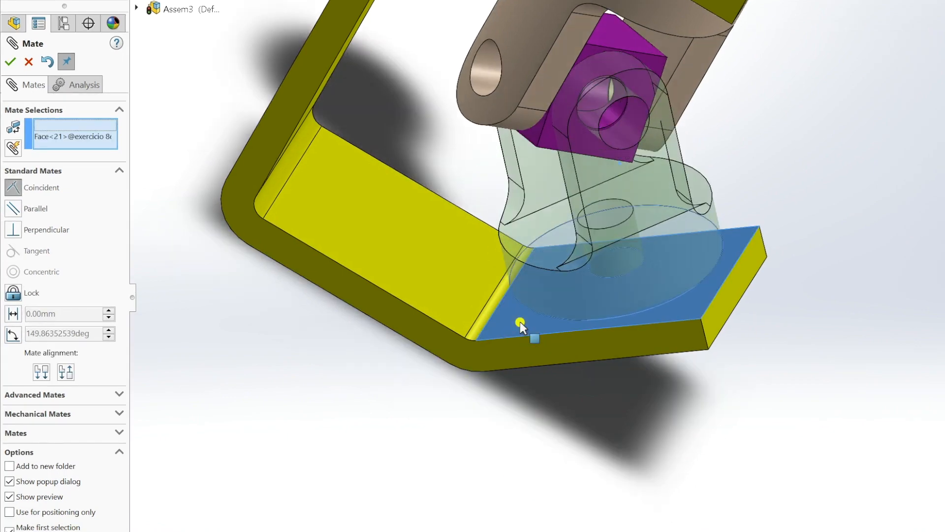
middle_click_drag(778, 315, 722, 281)
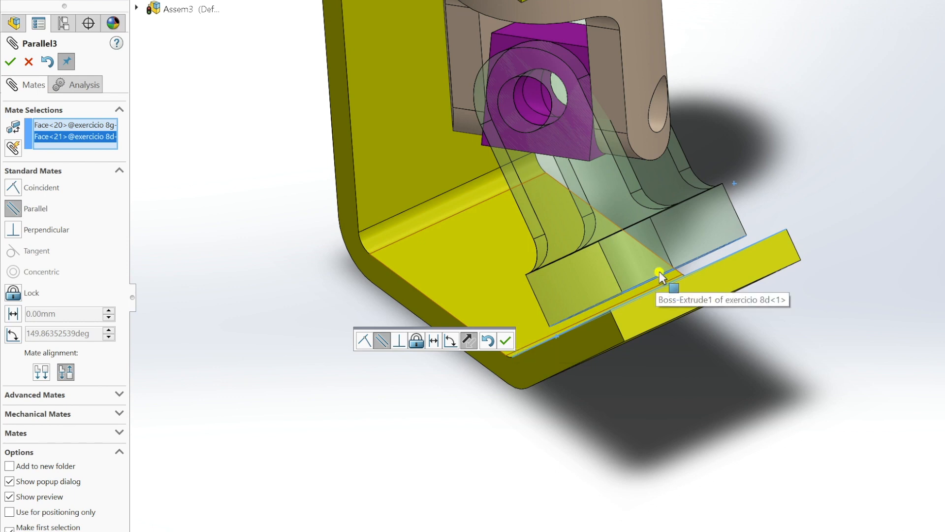
left_click(505, 340)
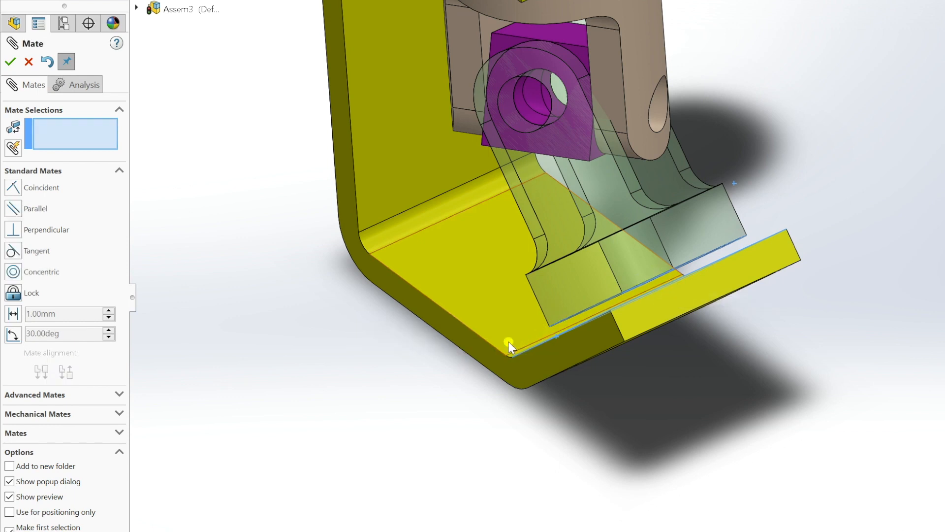
Turn the crank by swinging the red bar around the shaft to check the joint's motion, and finish the Mate command
scroll(699, 282, "up", 7)
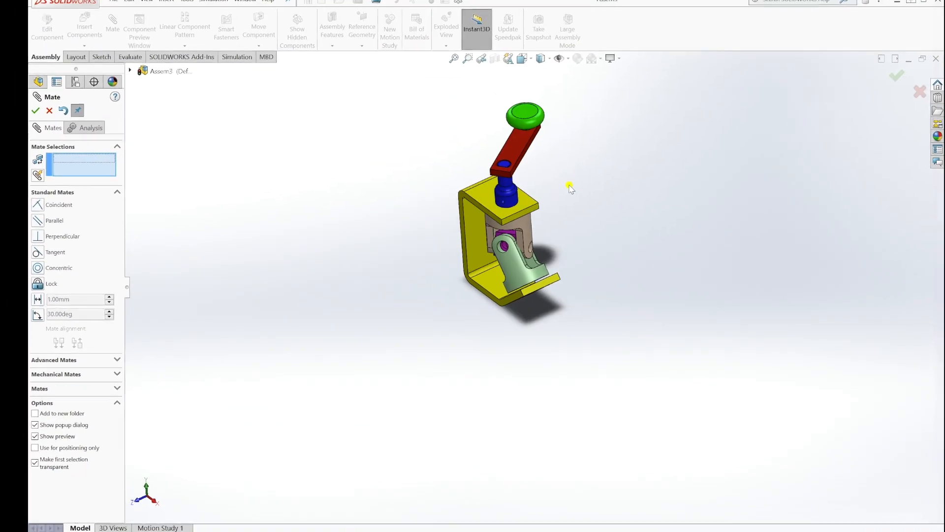
scroll(570, 189, "down", 4)
left_click_drag(485, 95, 443, 157)
middle_click_drag(471, 274, 481, 232)
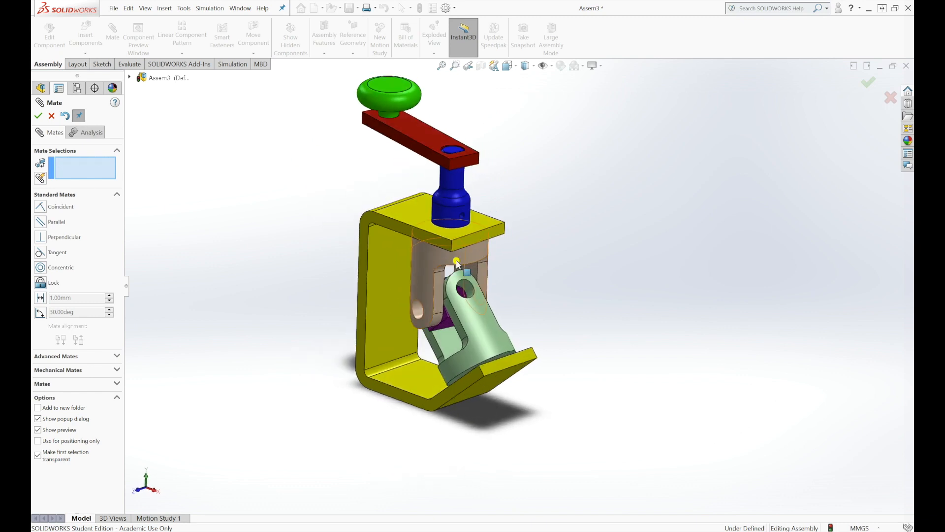
scroll(441, 217, "down", 1)
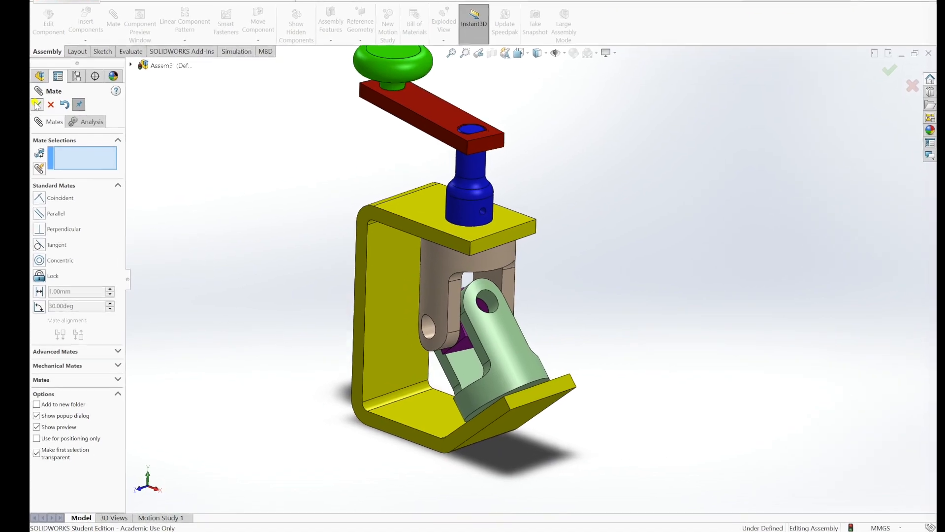
left_click(38, 112)
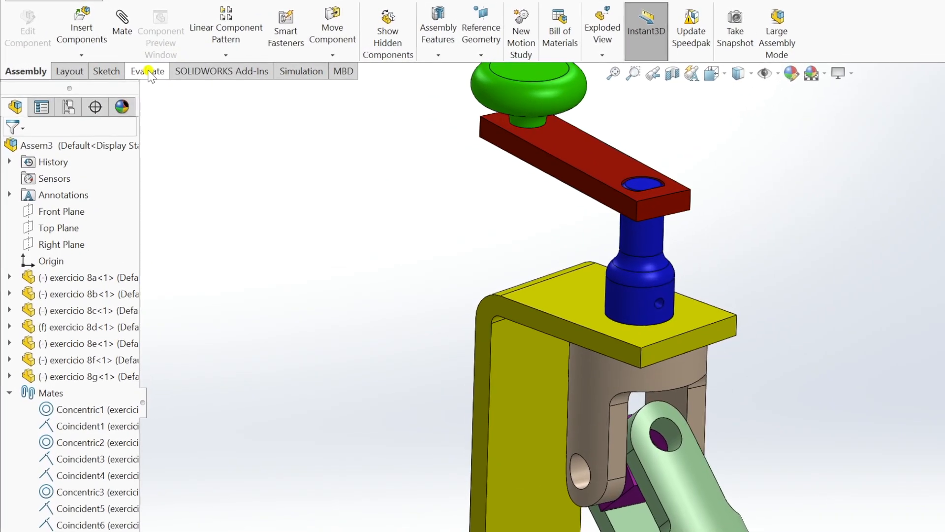
Run Interference Detection on the whole assembly and examine the first listed interference up close
left_click(149, 72)
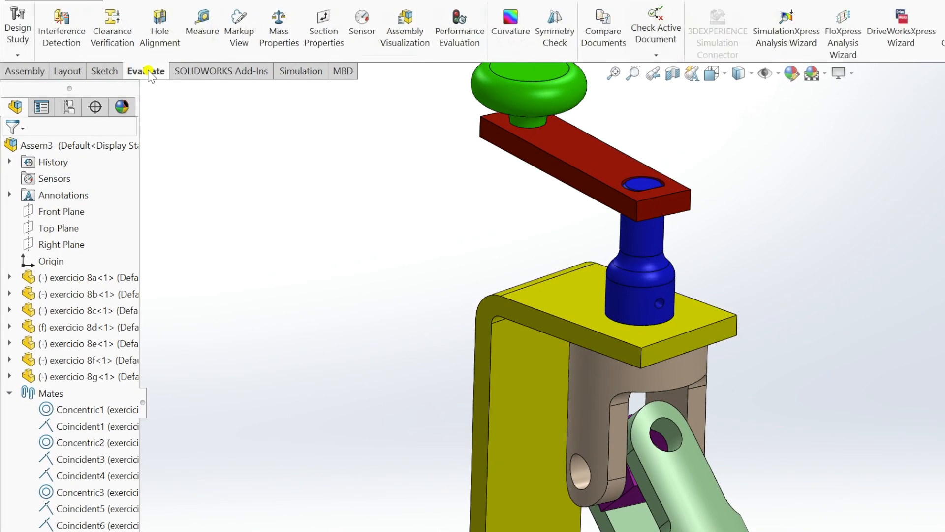
left_click(77, 36)
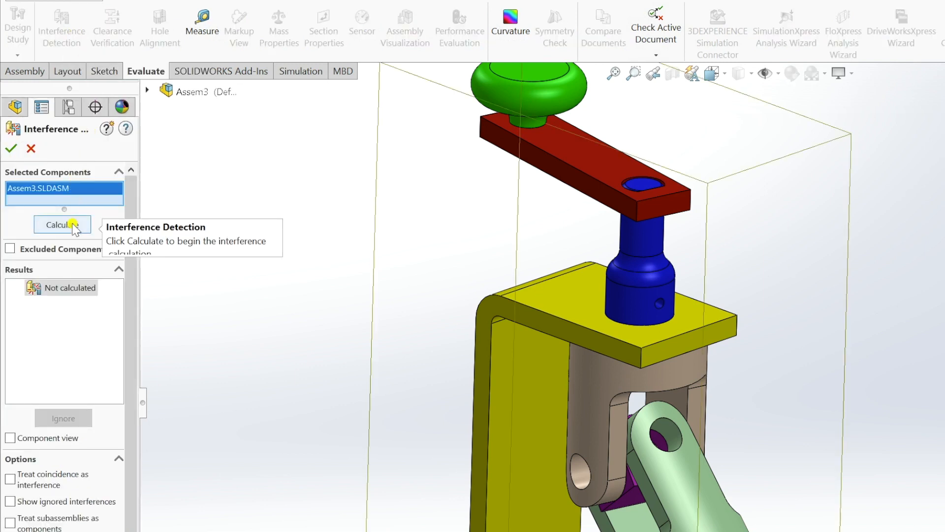
left_click(73, 225)
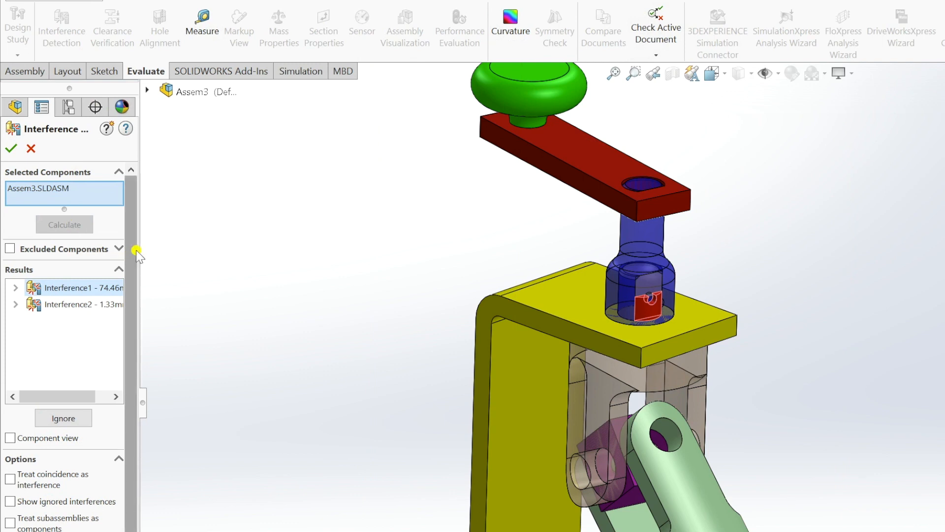
left_click_drag(139, 249, 176, 248)
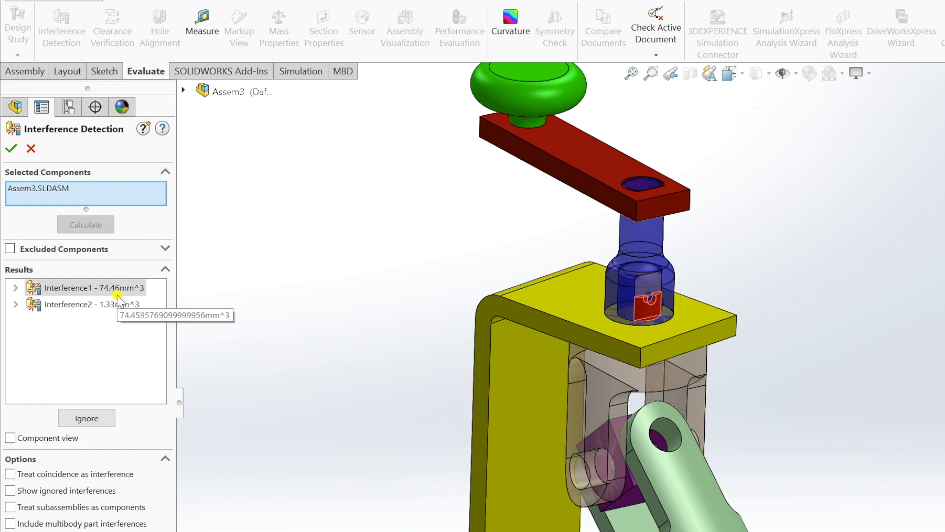
scroll(660, 335, "down", 5)
scroll(659, 335, "down", 2)
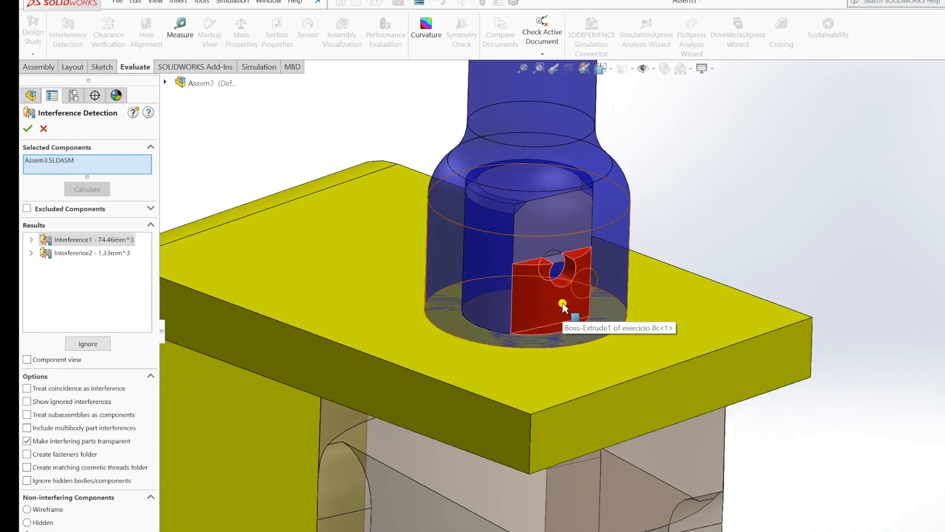
scroll(520, 277, "up", 5)
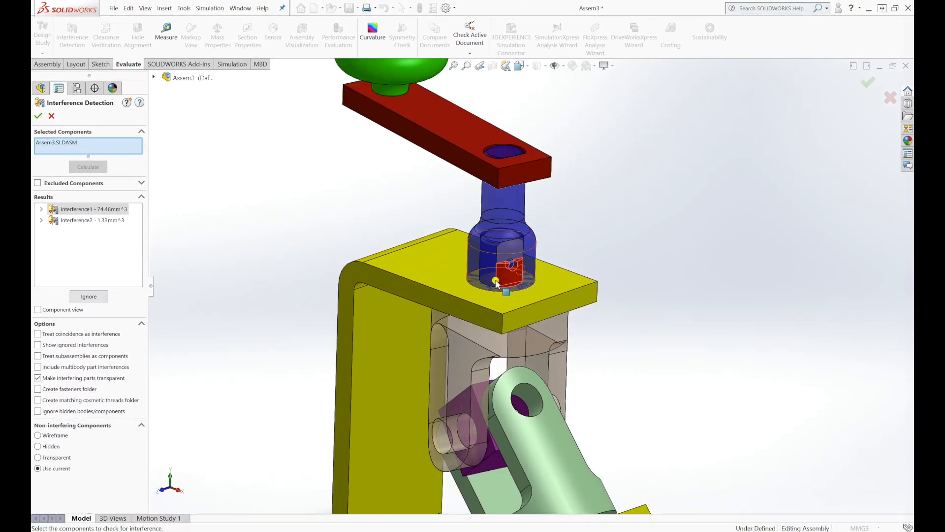
Examine the second listed interference around the purple block from several angles and close Interference Detection
left_click(102, 220)
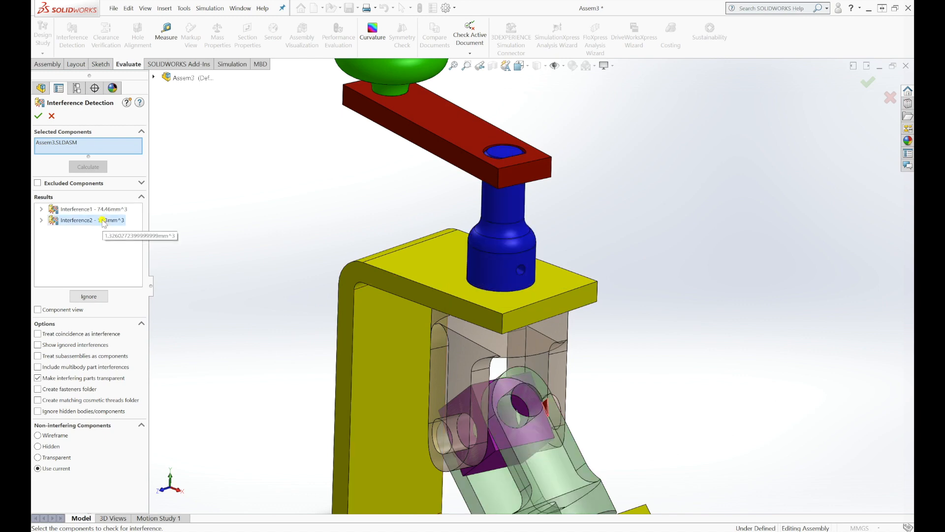
middle_click_drag(577, 406, 549, 404)
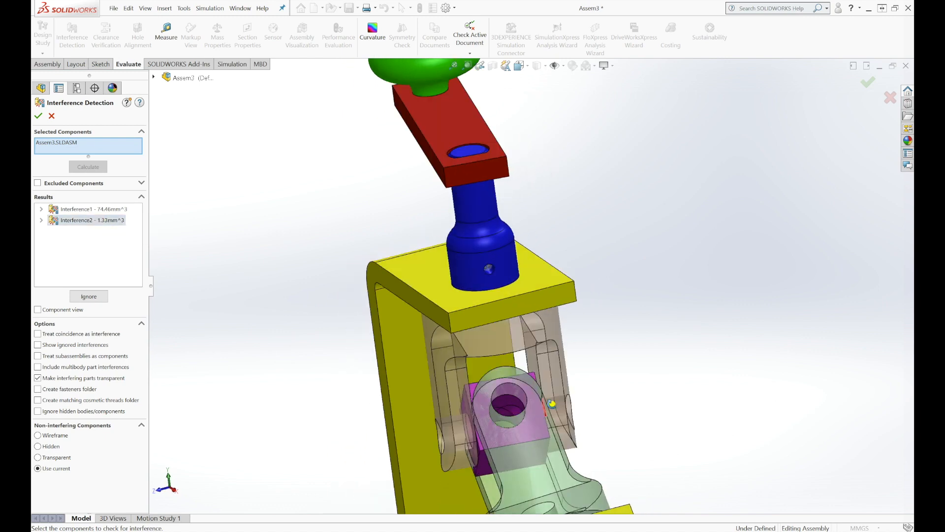
scroll(552, 422, "down", 10)
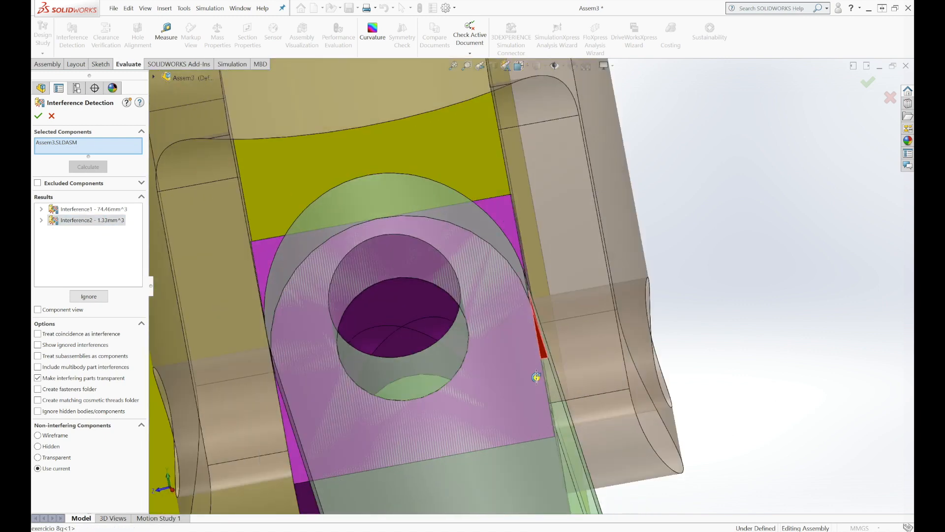
middle_click_drag(528, 377, 562, 354)
scroll(557, 357, "down", 4)
scroll(564, 354, "up", 8)
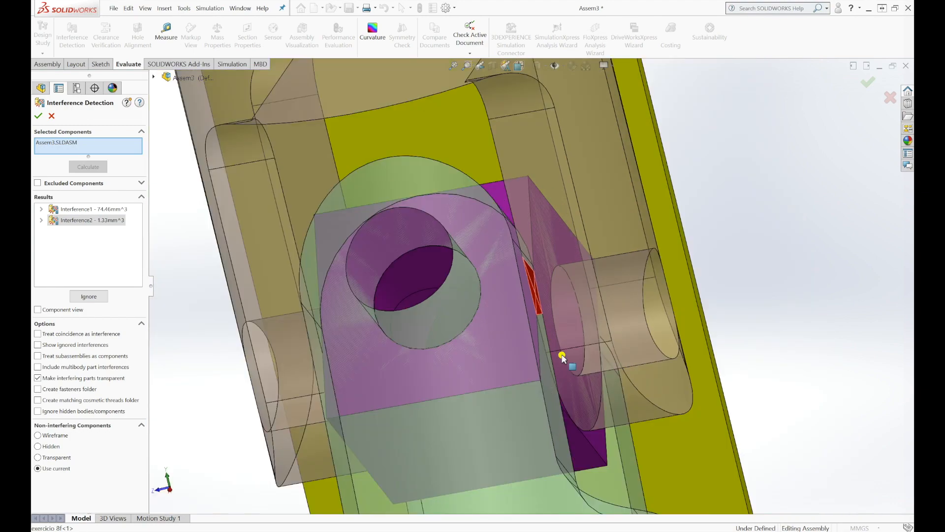
middle_click_drag(572, 351, 616, 354)
scroll(612, 347, "up", 1)
scroll(616, 354, "up", 1)
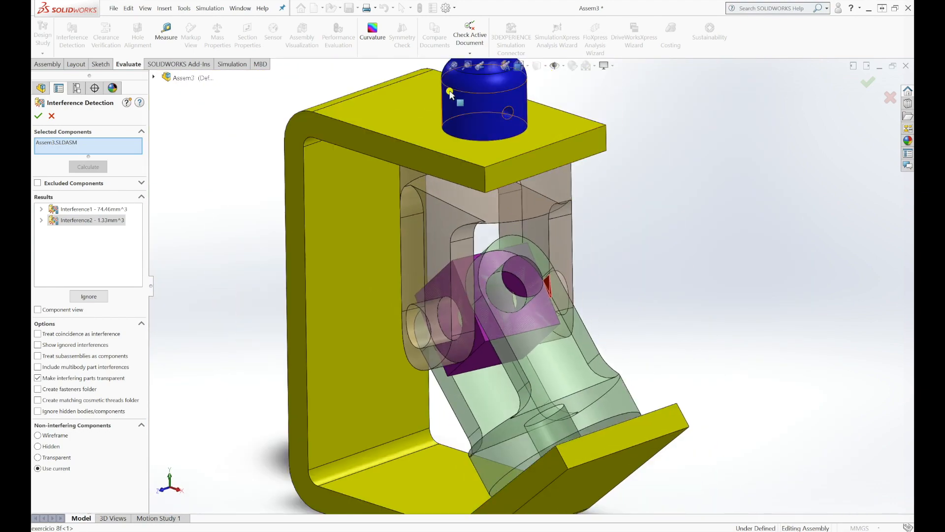
scroll(481, 114, "up", 2)
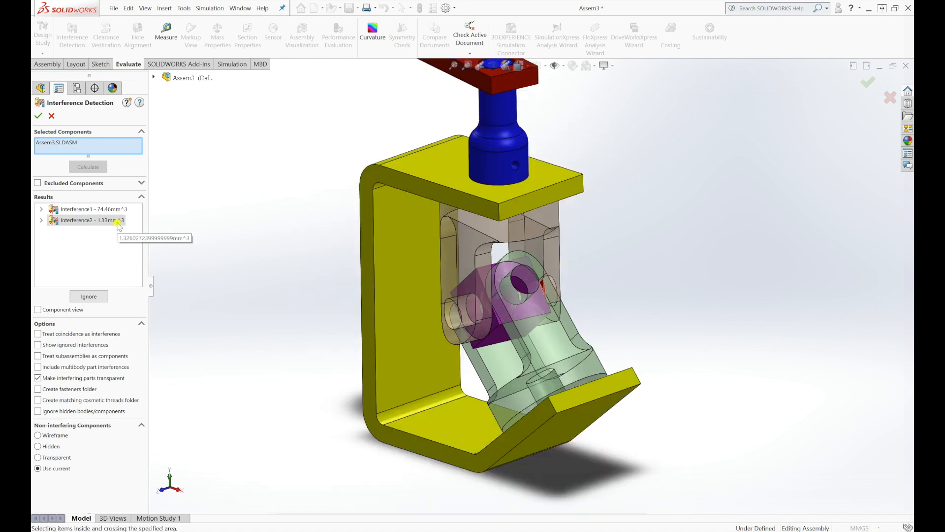
middle_click_drag(567, 293, 552, 308)
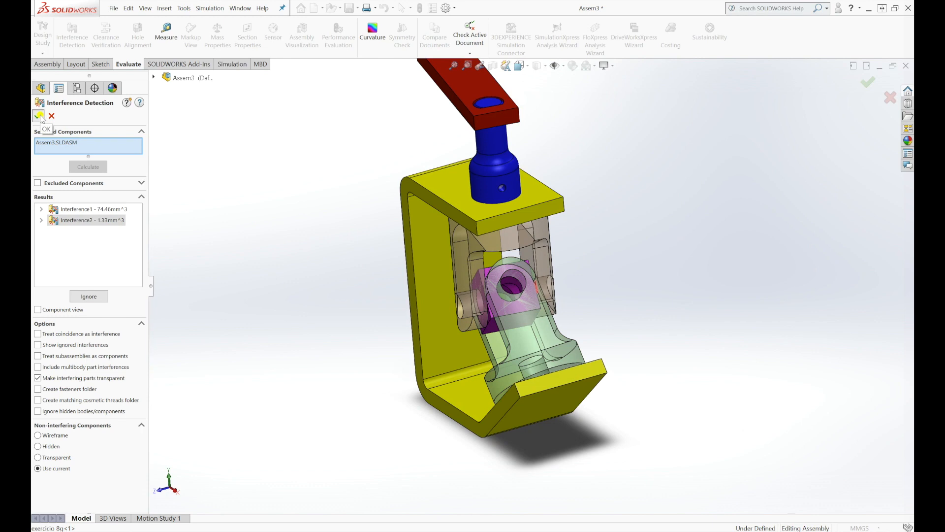
left_click(38, 116)
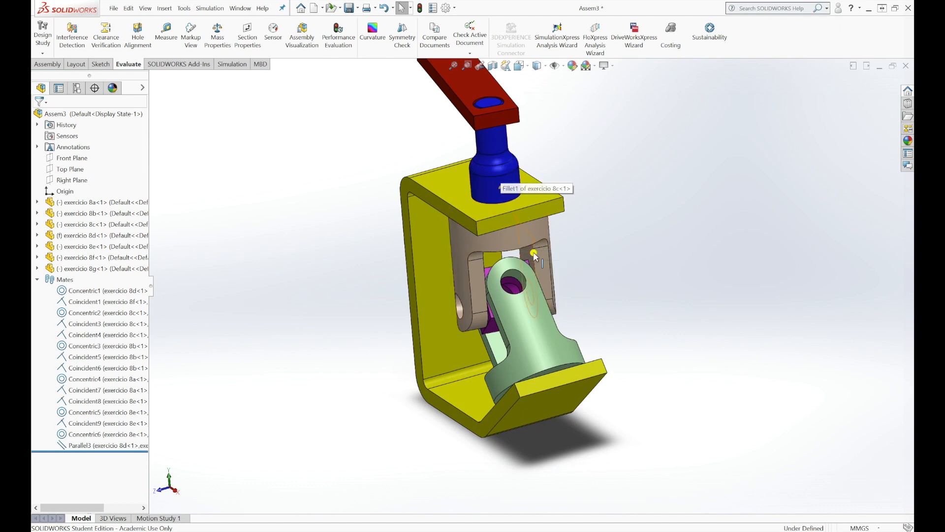
Examine the light green fork's pin hole and the purple block inside the joint up close from several angles
scroll(534, 254, "down", 6)
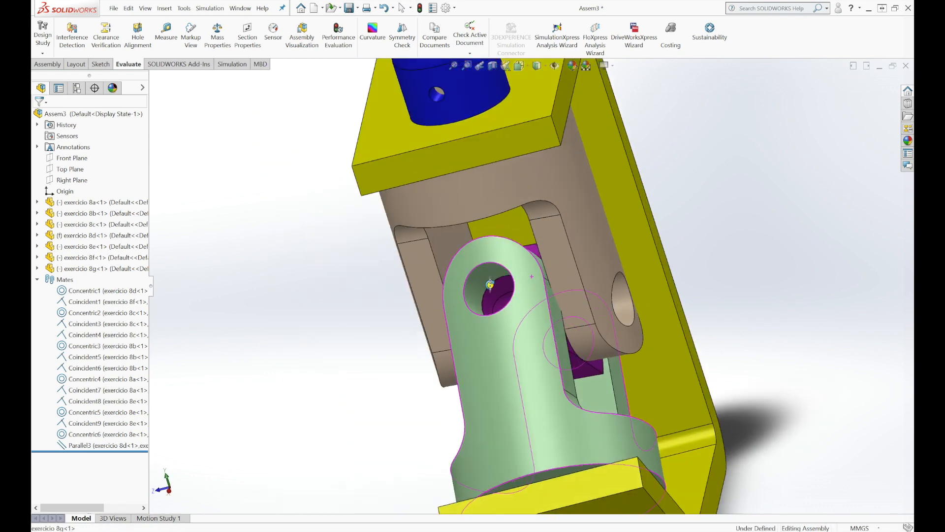
scroll(559, 309, "down", 5)
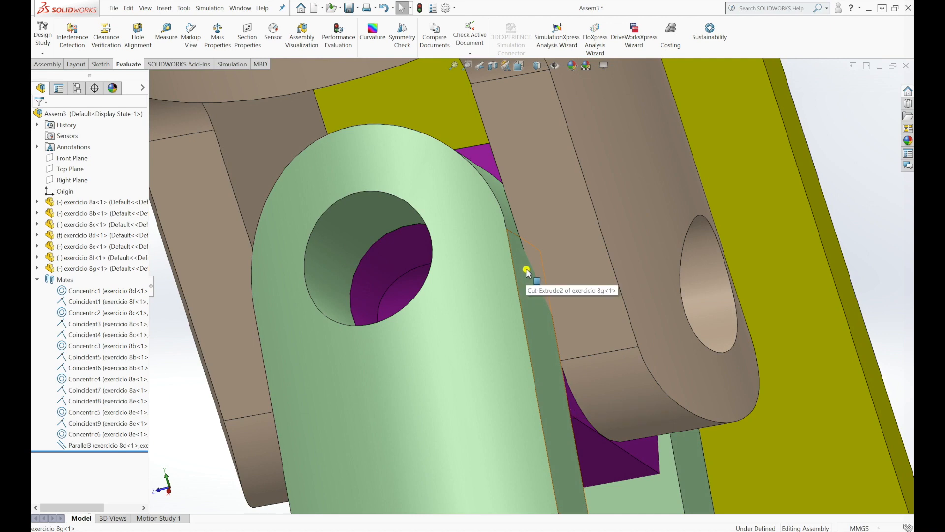
middle_click_drag(508, 237, 459, 290)
scroll(458, 291, "up", 5)
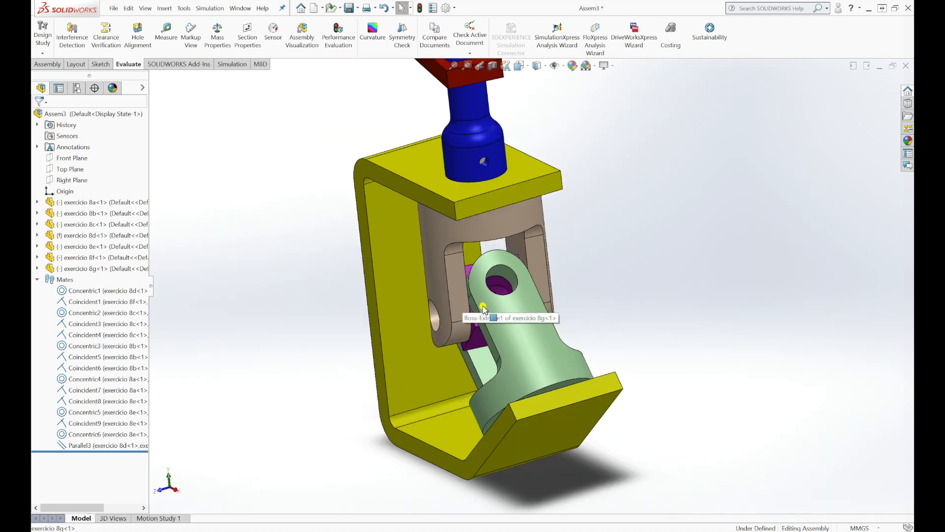
scroll(502, 226, "up", 3)
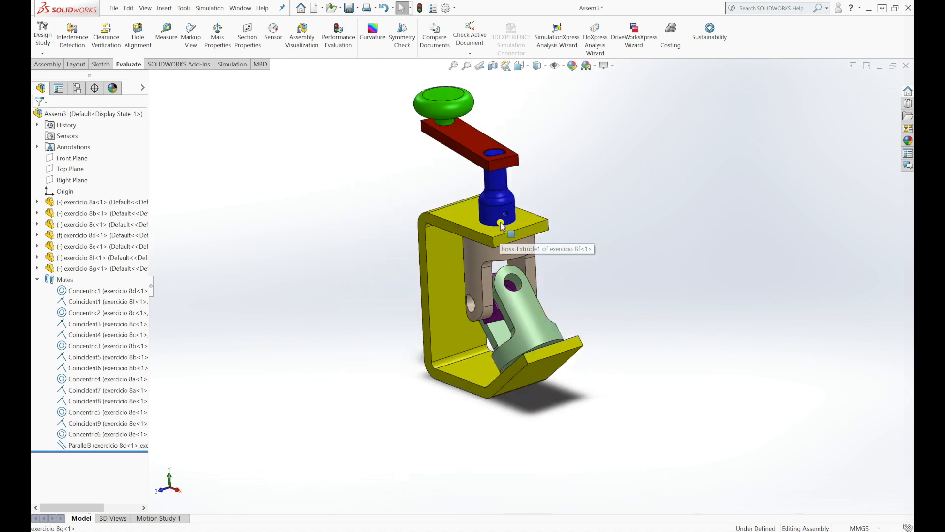
Swing the crank part of a turn around the blue shaft by its green knob, and clear the selection
scroll(491, 185, "down", 2)
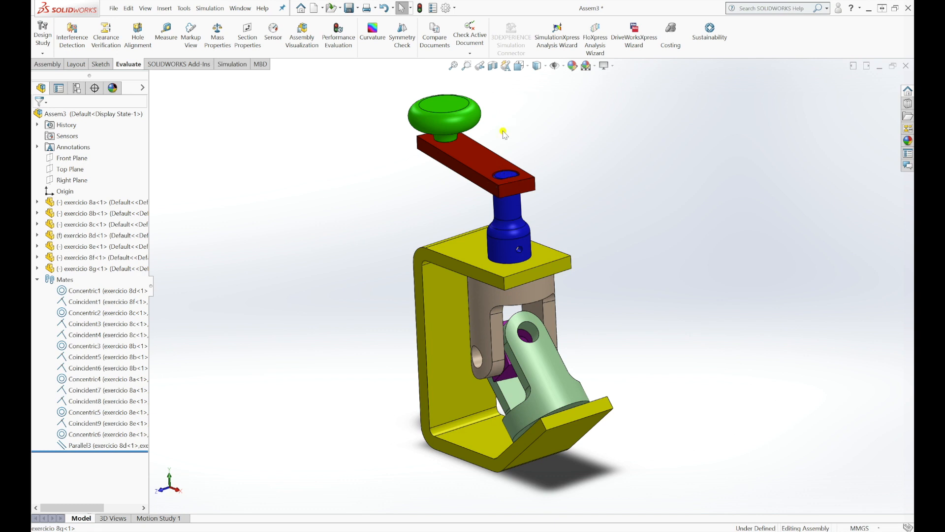
left_click_drag(472, 120, 421, 167)
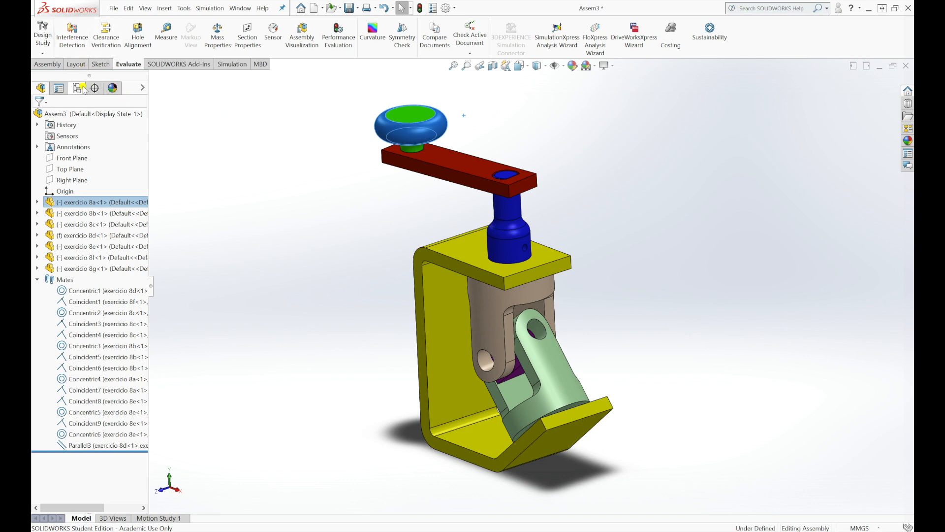
left_click(363, 216)
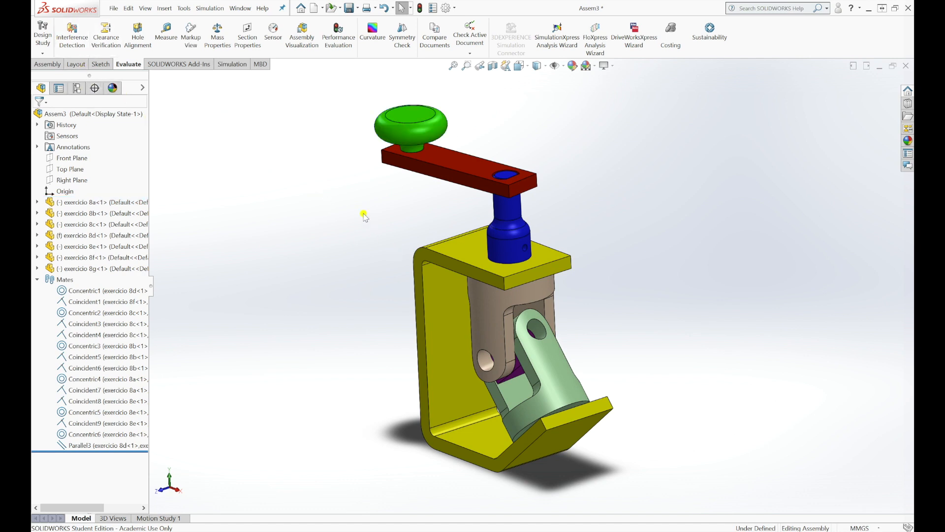